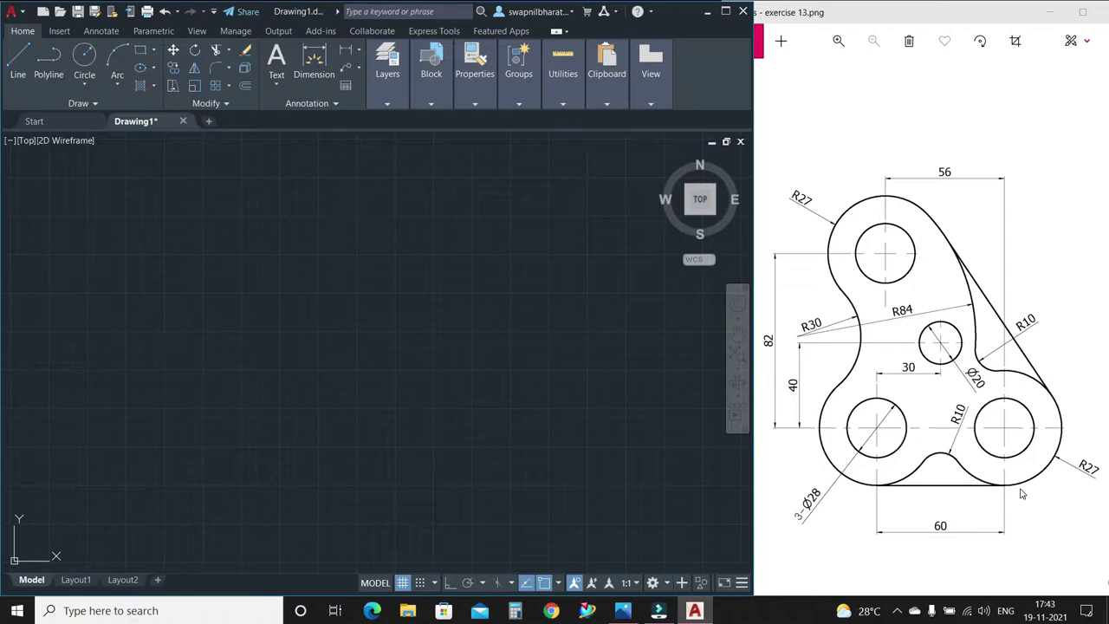
- Draw a radius-14 circle for the lower-left lobe and zoom in on it
left_click(82, 58)
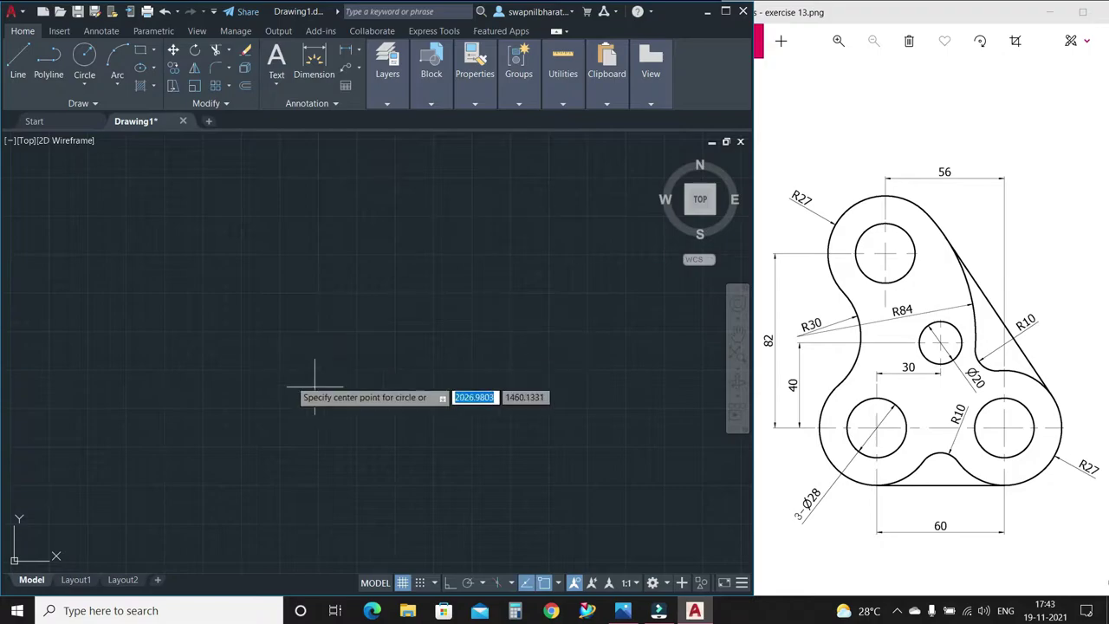
left_click(223, 360)
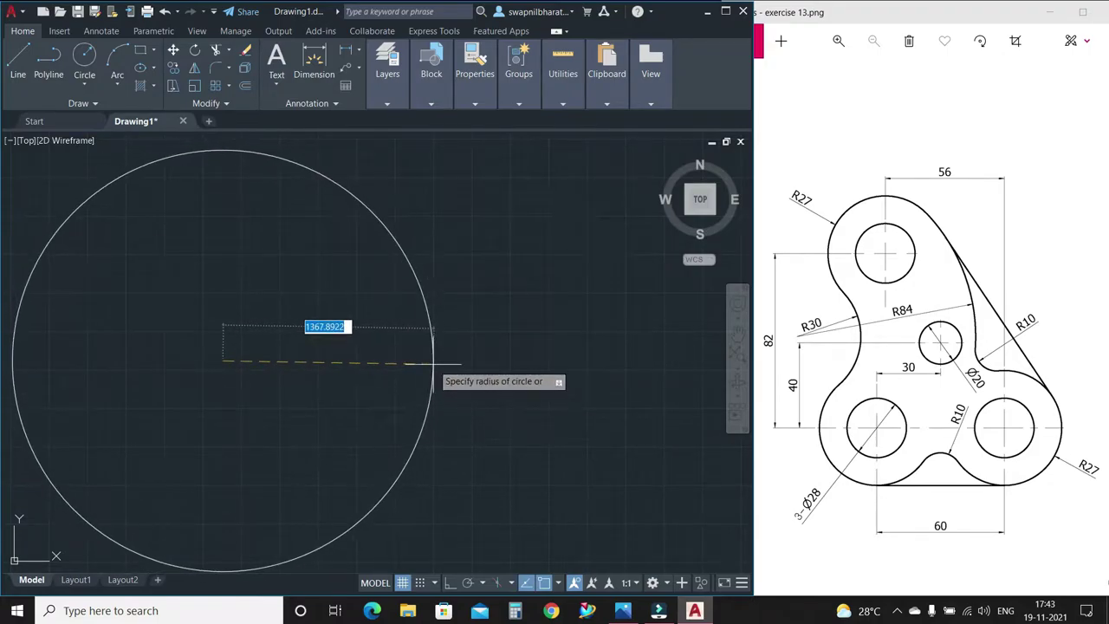
type("14")
key("Return")
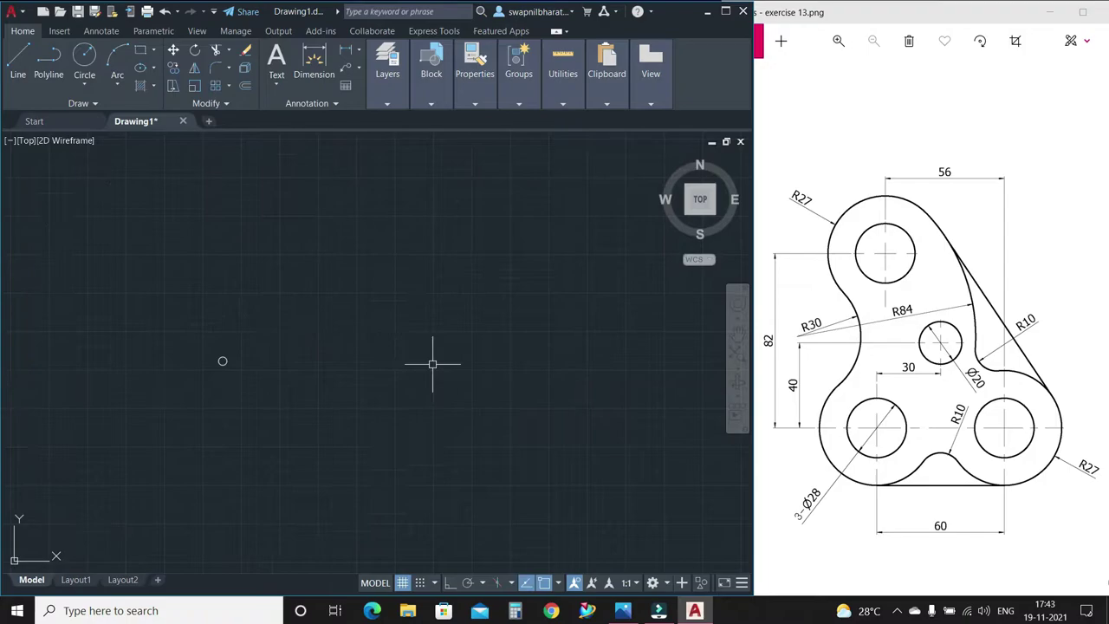
scroll(206, 367, "up", 5)
scroll(277, 314, "up", 5)
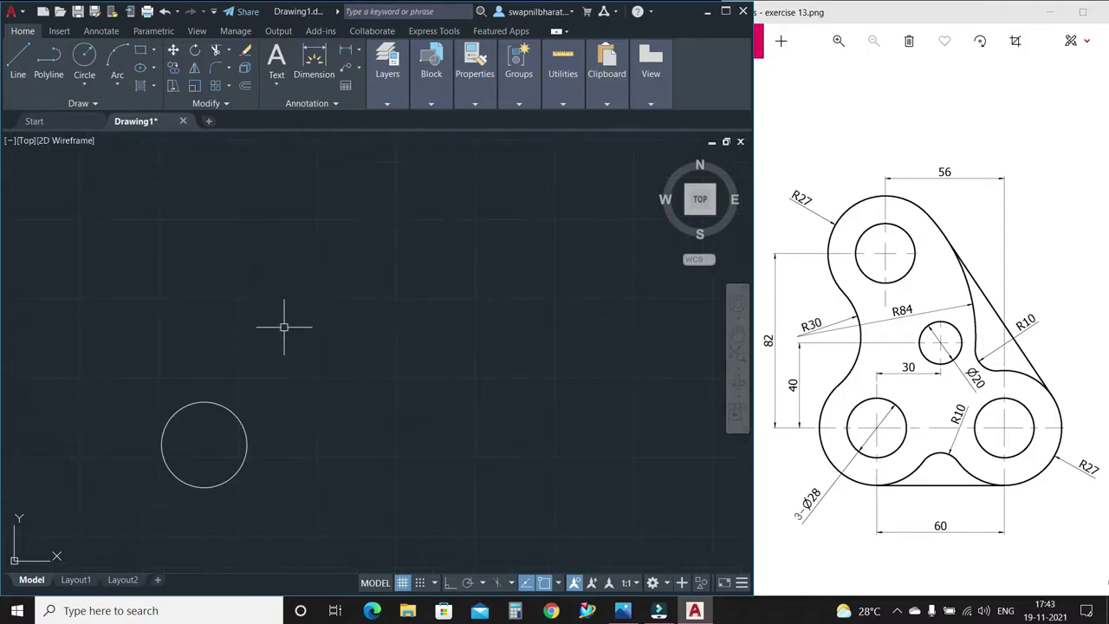
scroll(177, 530, "up", 2)
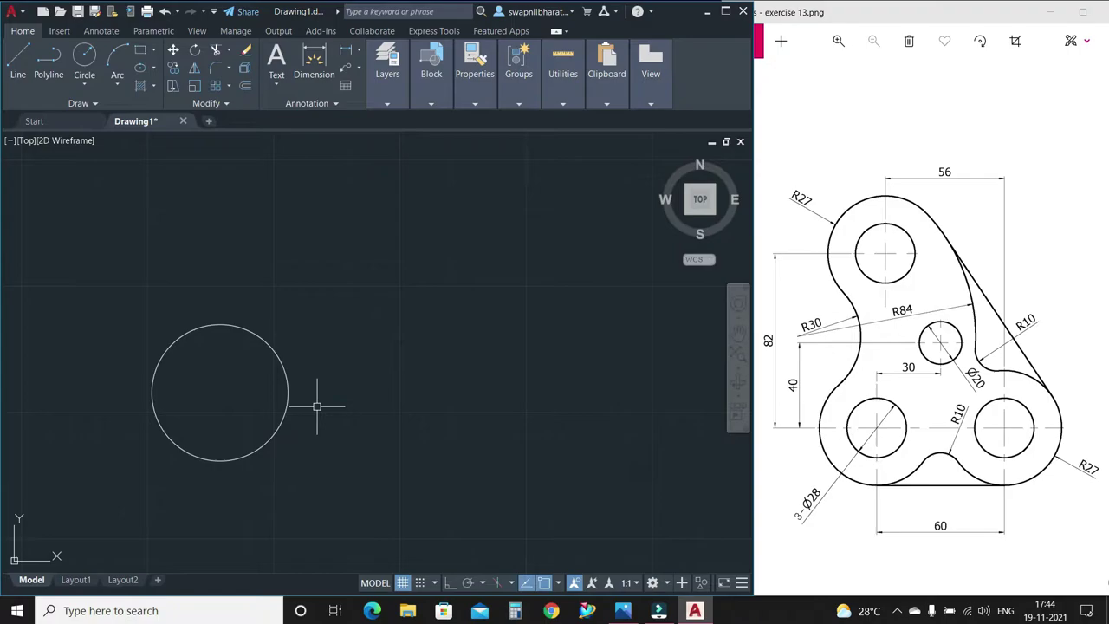
- Copy the radius-14 circle 60 units horizontally to the right, using Ortho
type("co")
type("py")
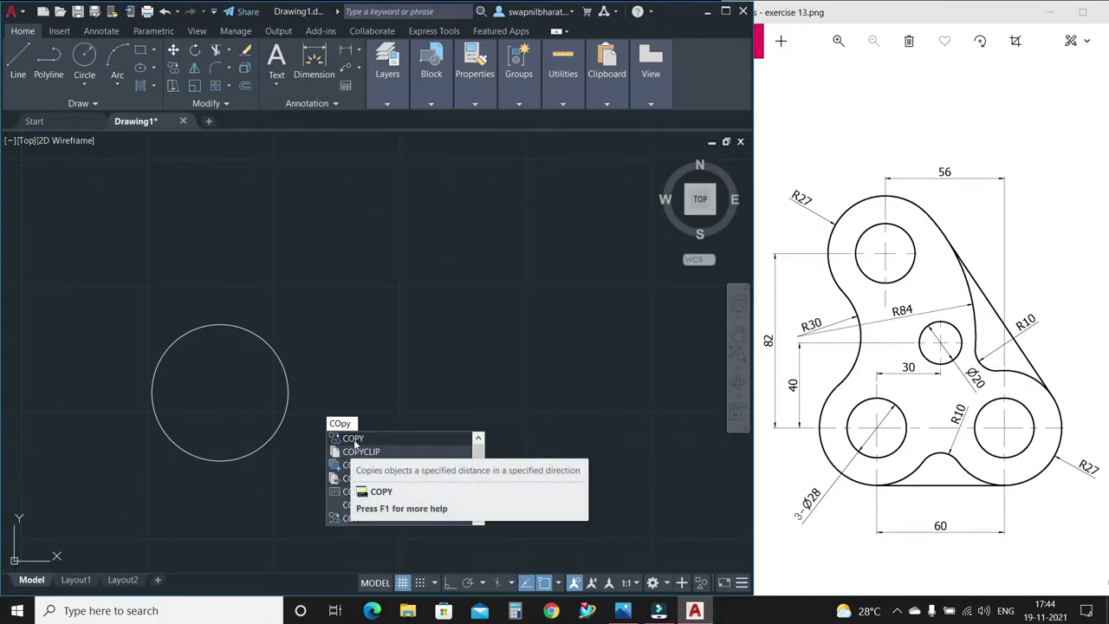
left_click(354, 439)
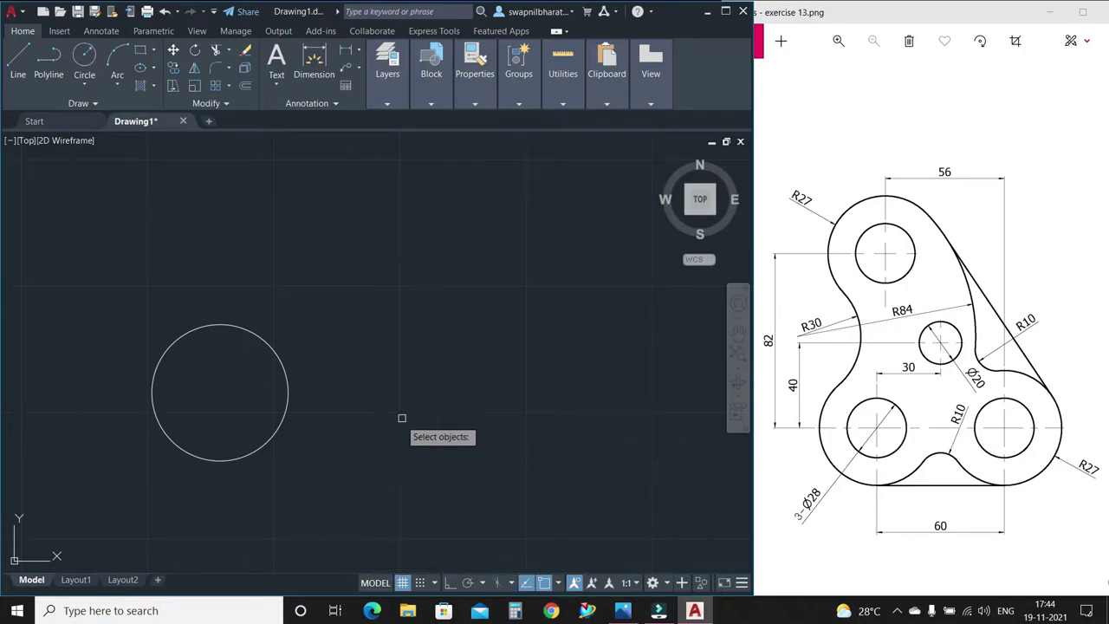
left_click(268, 347)
key("Return")
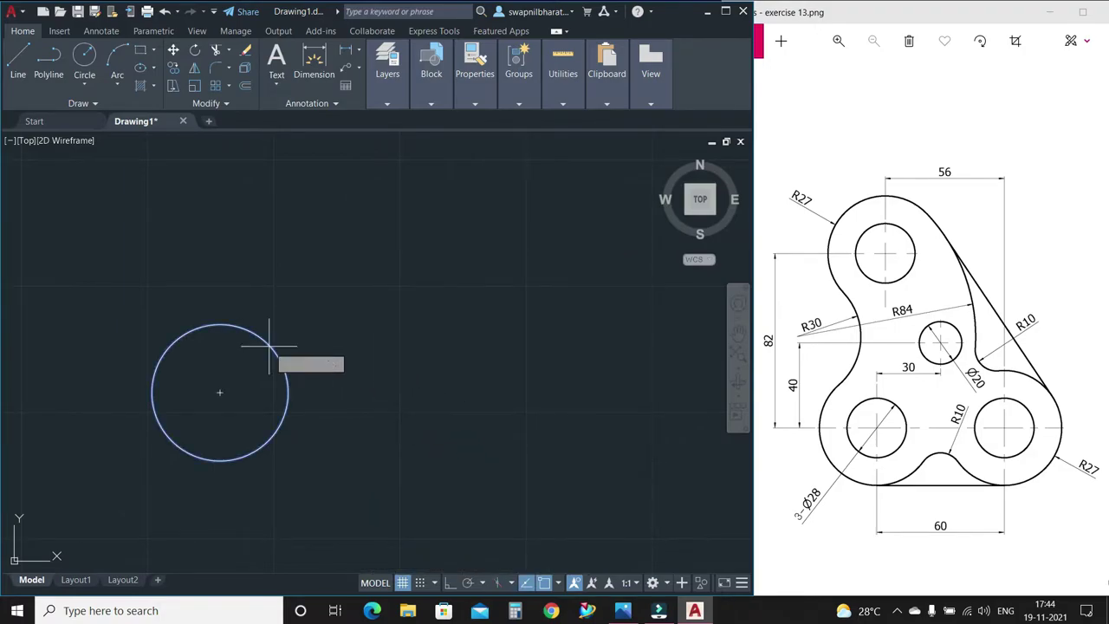
left_click(219, 392)
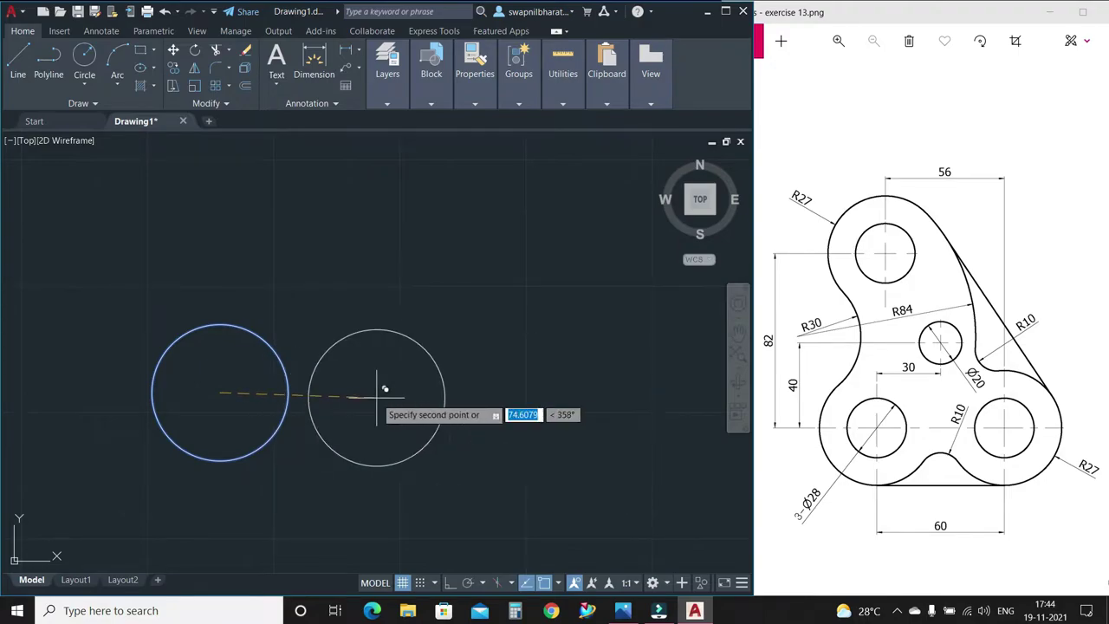
left_click(450, 585)
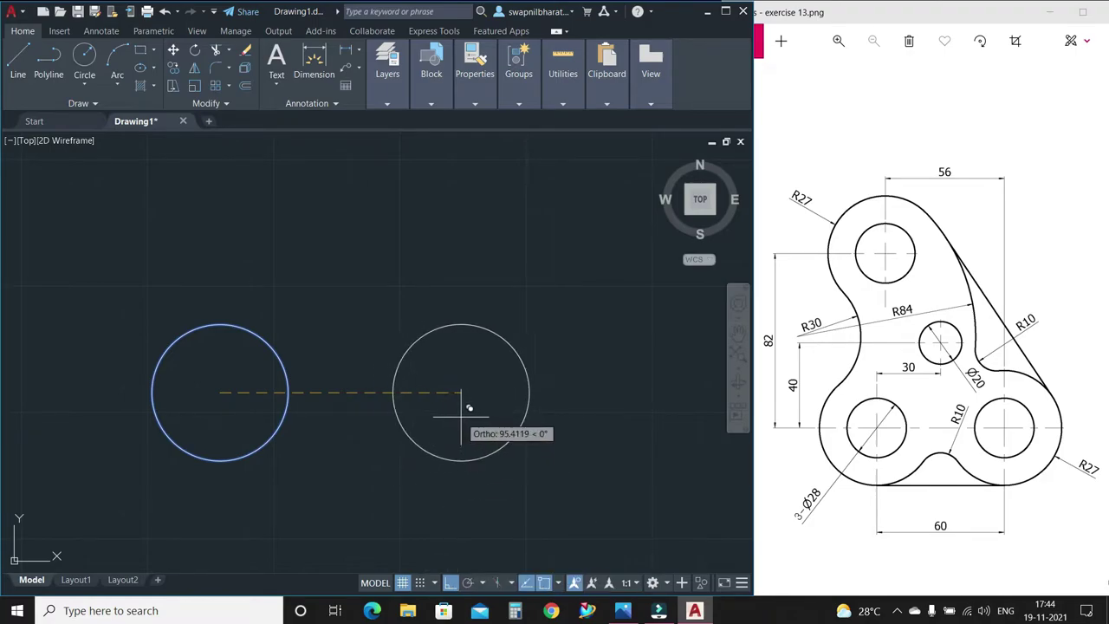
type("60")
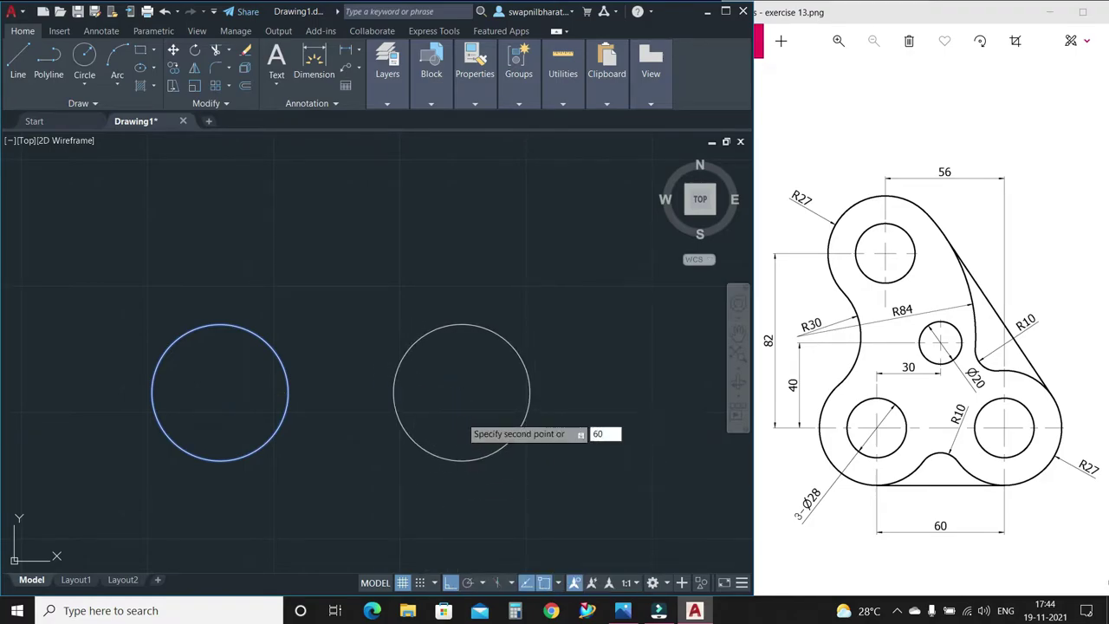
key("Return")
key("Escape")
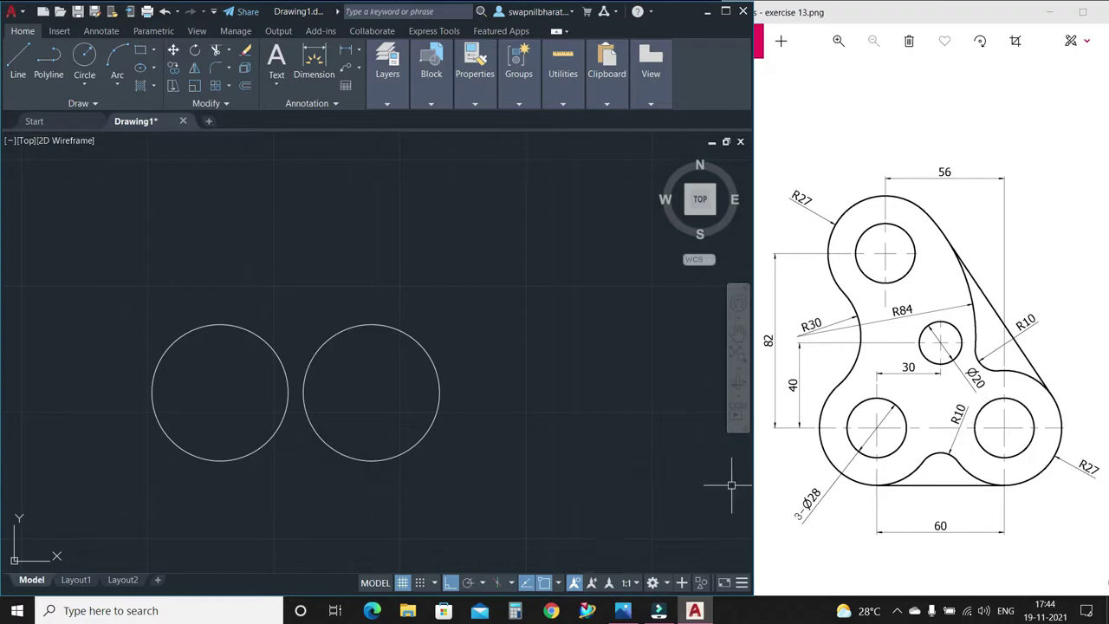
- Draw an R10 circle tangent to both lower circles
left_click(82, 71)
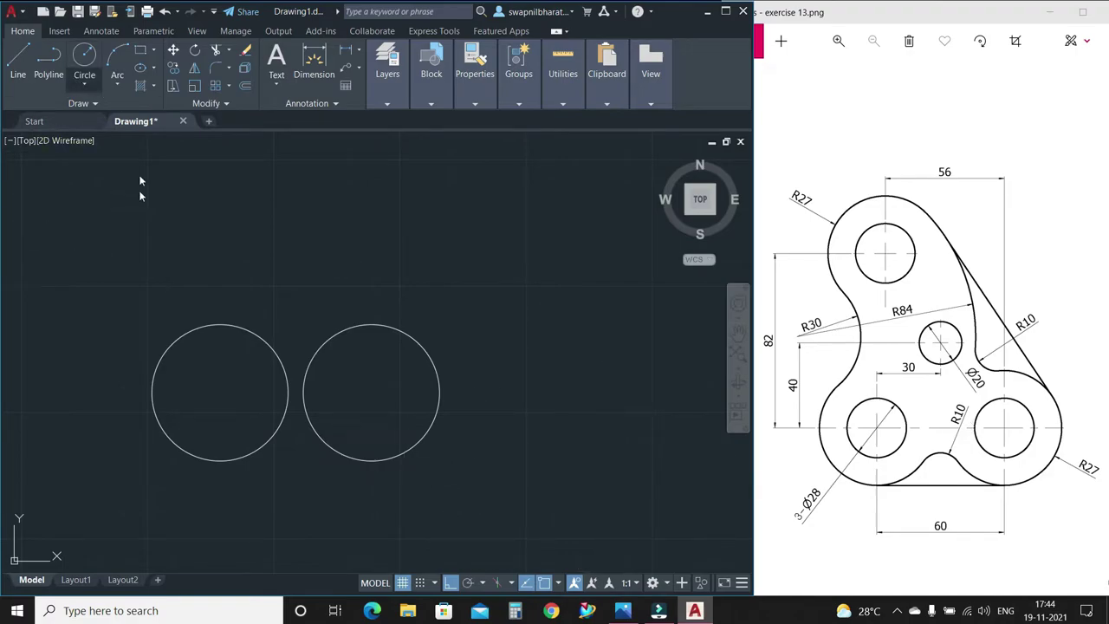
left_click(112, 231)
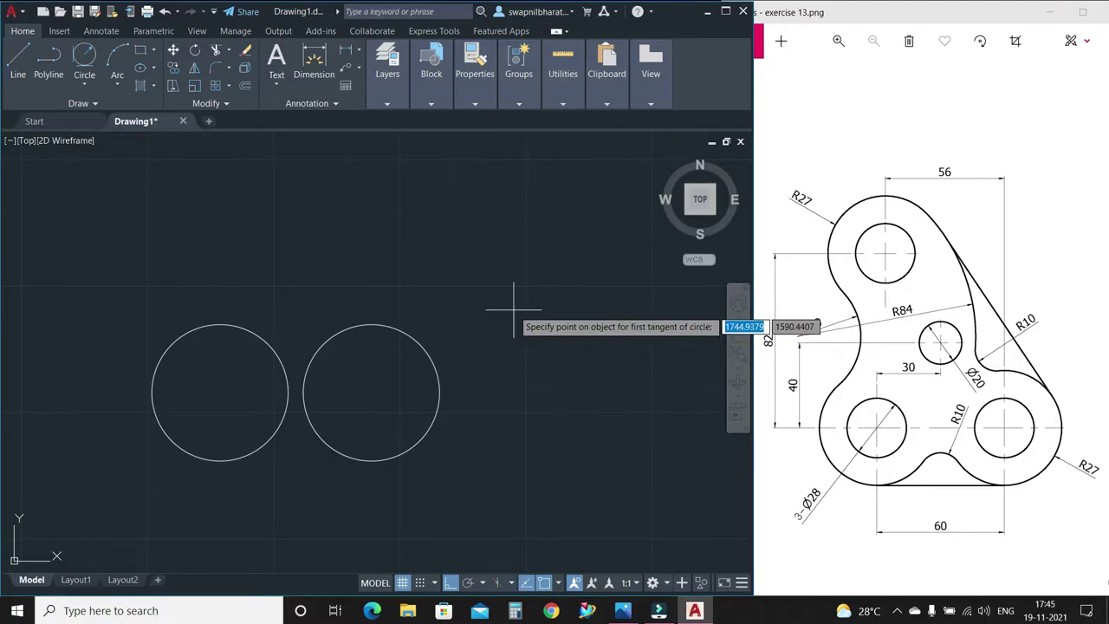
type("1")
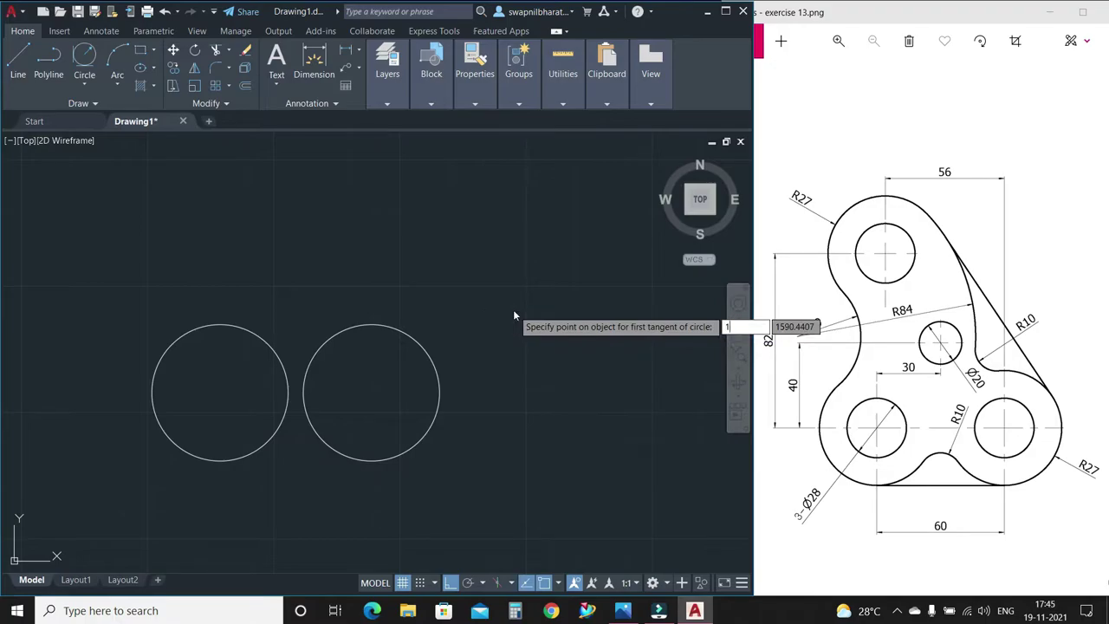
key("Escape")
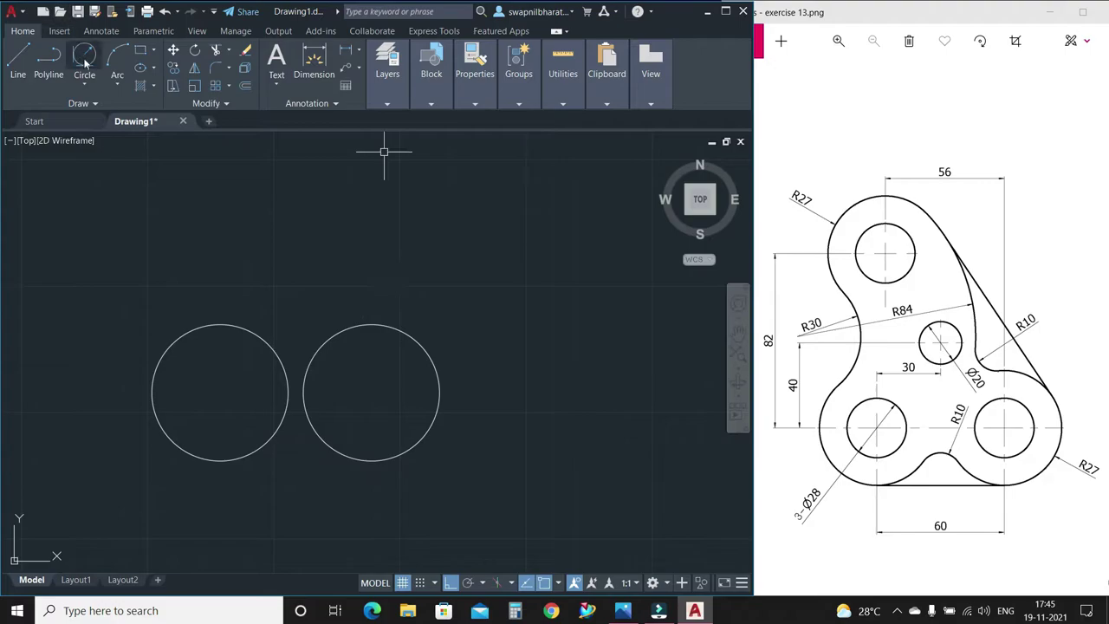
left_click(84, 57)
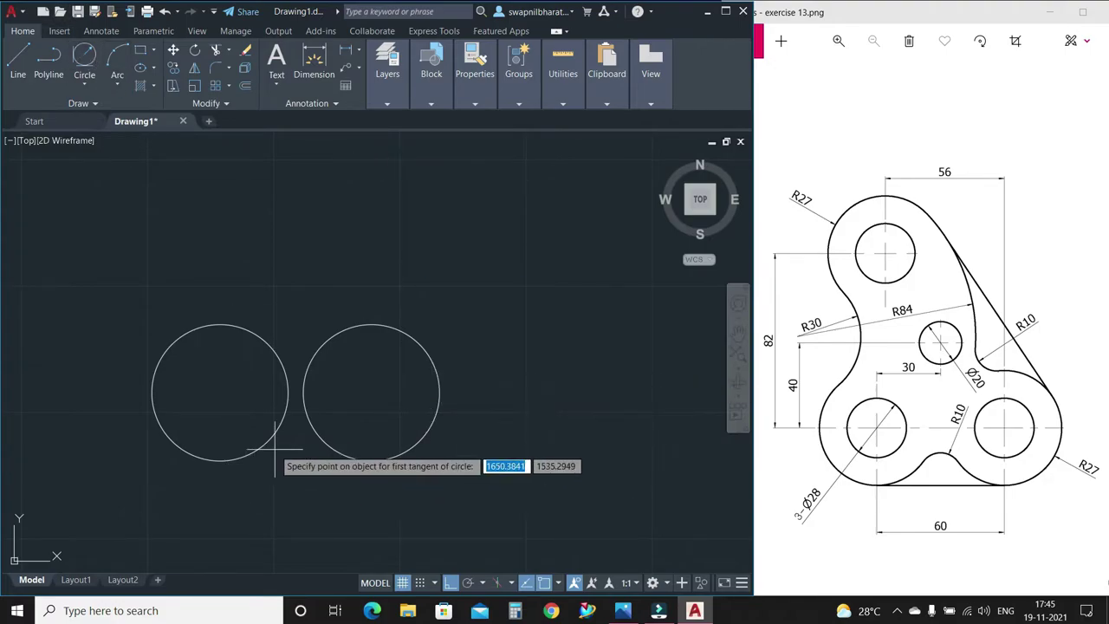
left_click(272, 440)
left_click(317, 428)
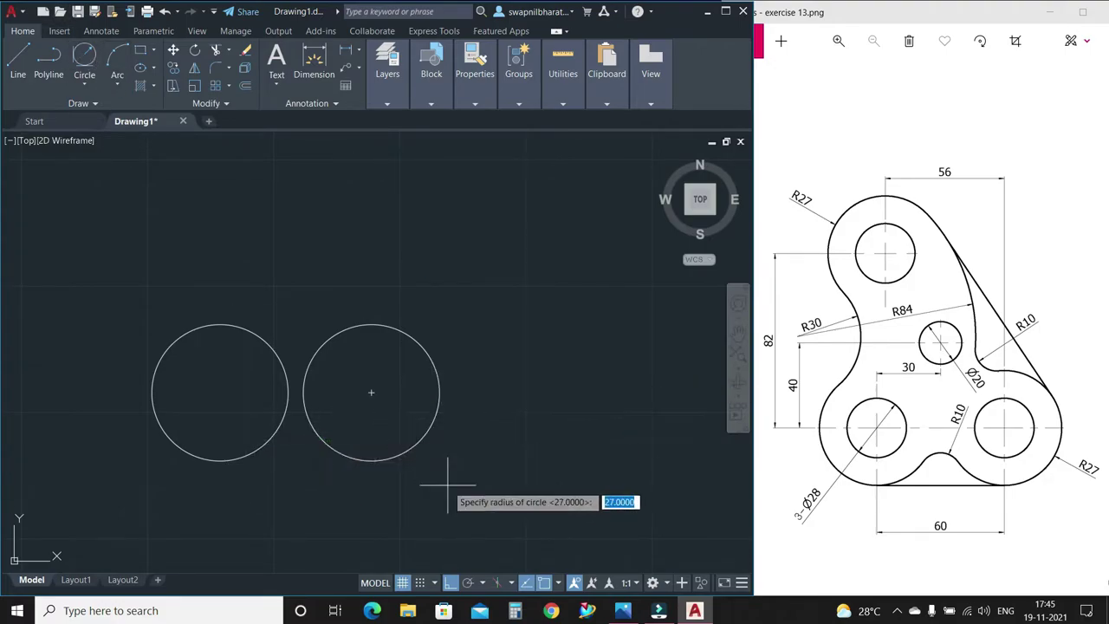
type("10")
key("Return")
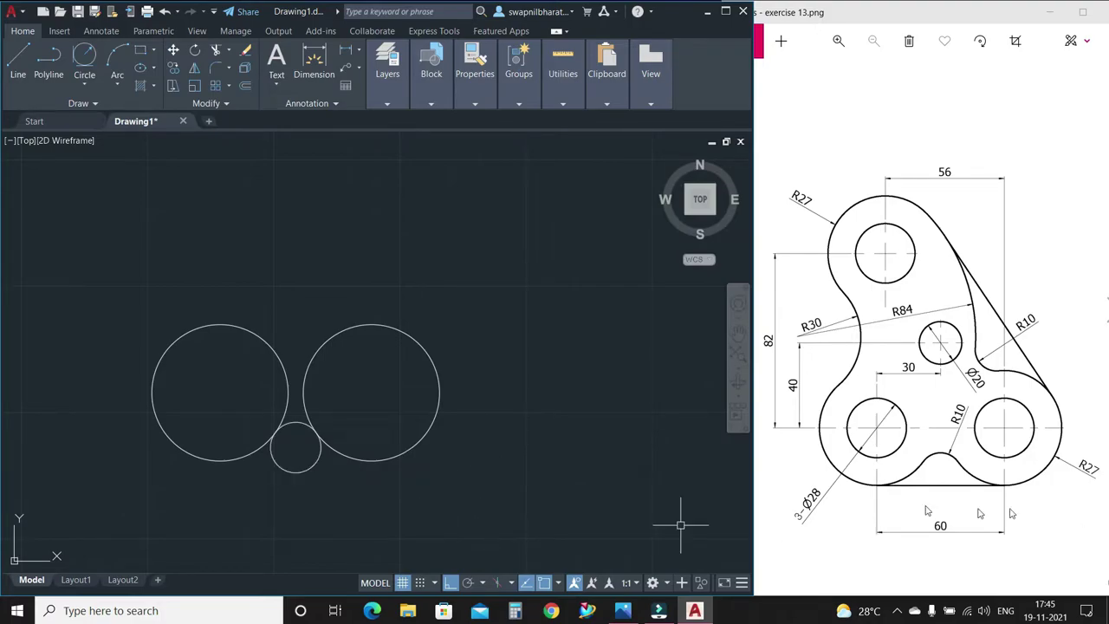
- Draw a straight line along the bottoms of the two lower circles
left_click(17, 65)
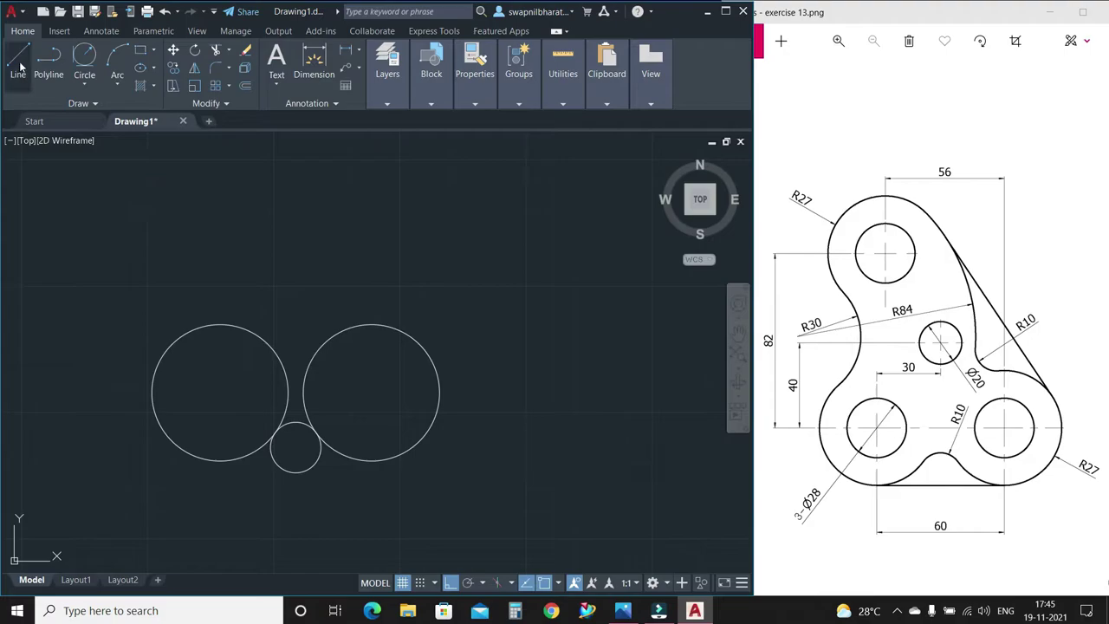
left_click(219, 460)
left_click(371, 460)
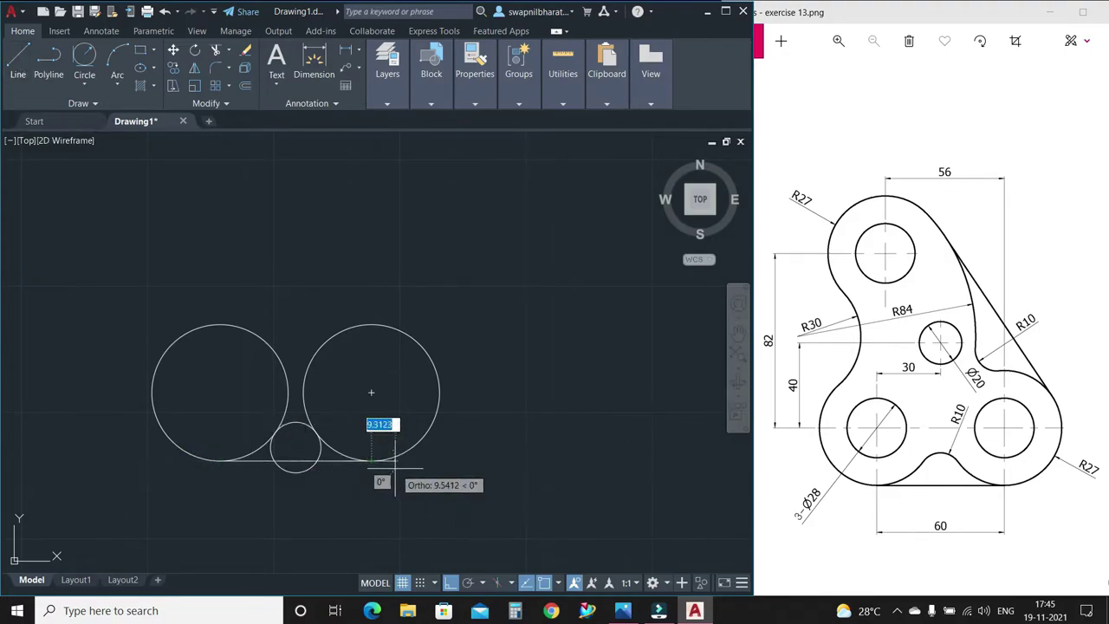
key("Escape")
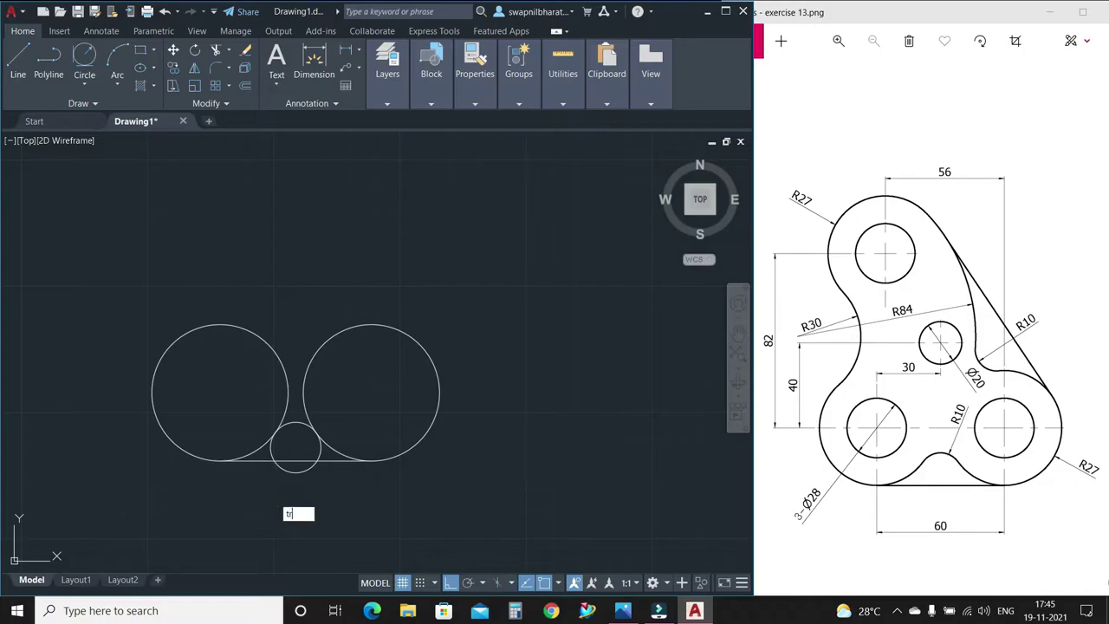
- Trim away the lower-left and lower-right arcs of the small R10 circle
key("Return")
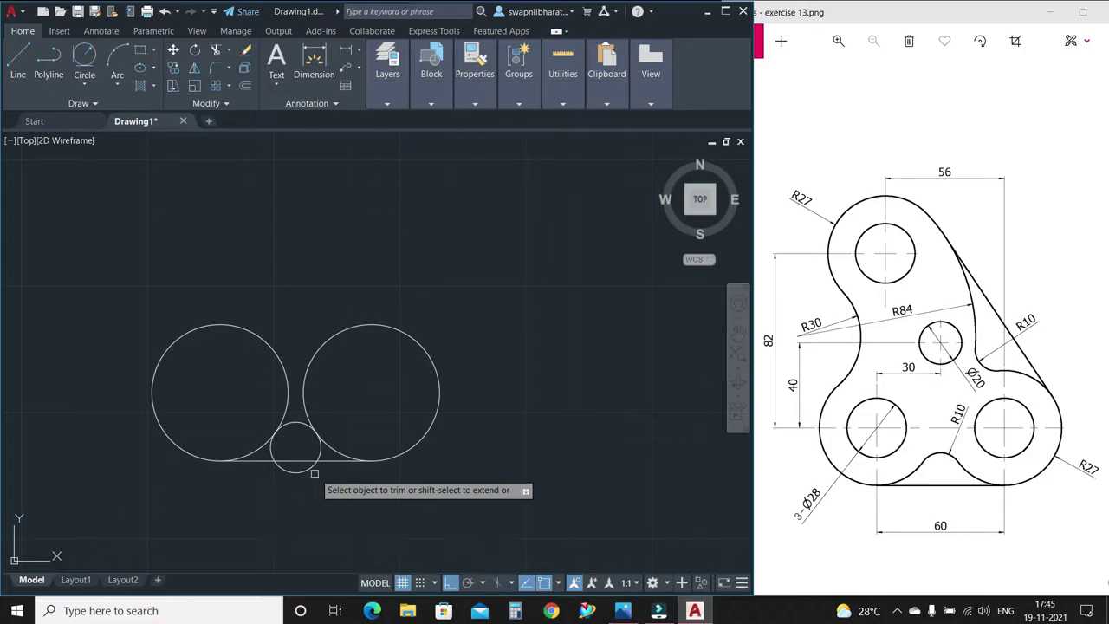
scroll(310, 462, "up", 5)
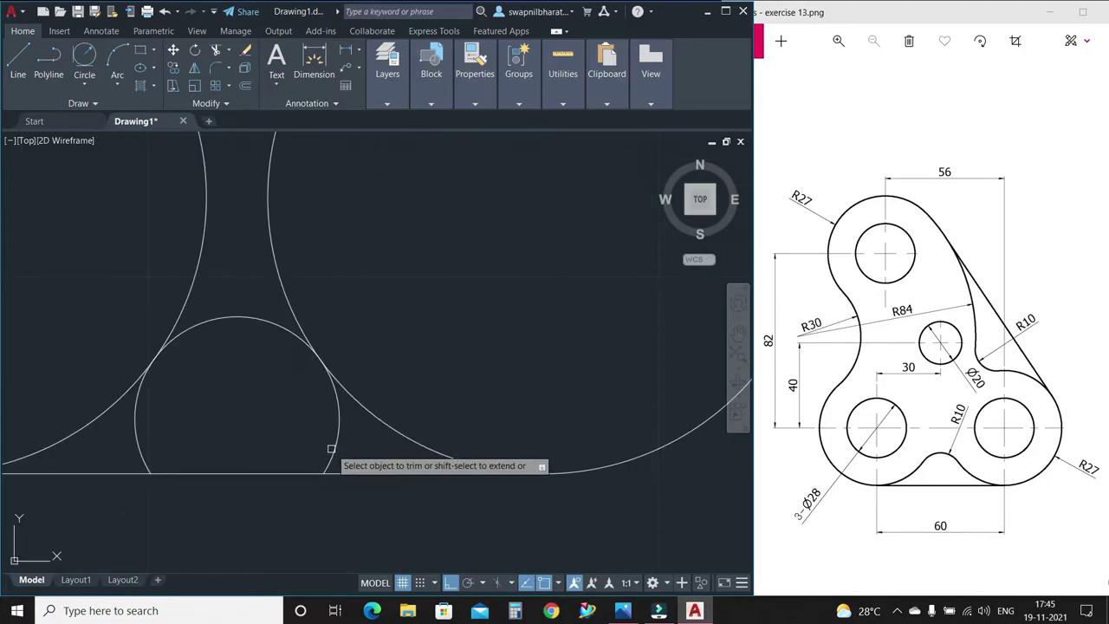
left_click(332, 450)
left_click(134, 448)
scroll(350, 451, "down", 5)
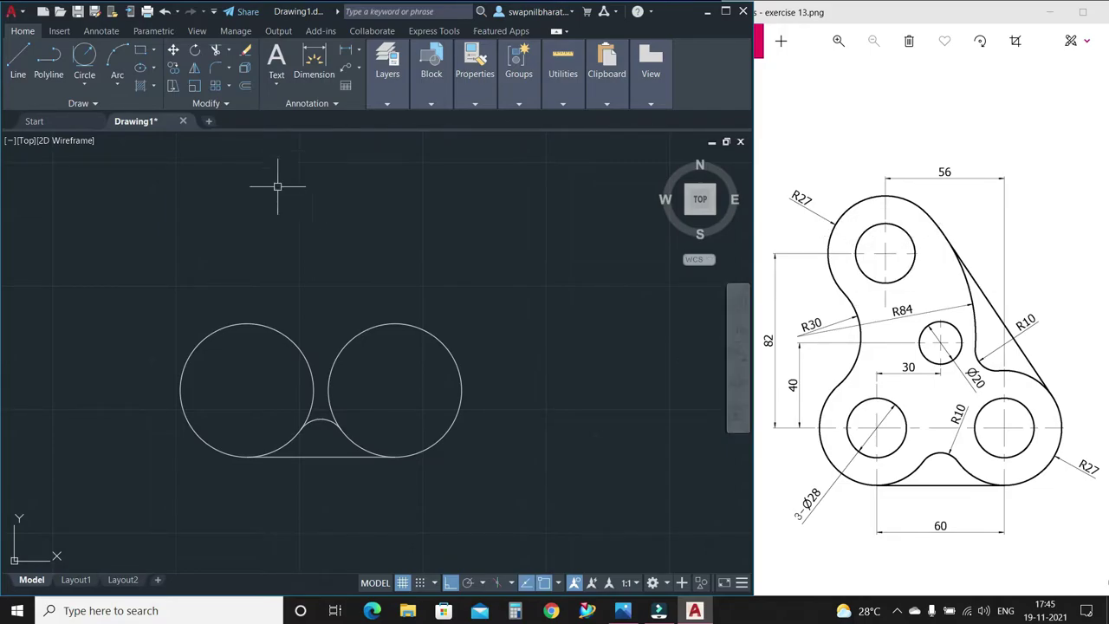
- Draw a construction line from the right circle's centre: 82 up, then 56 left
left_click(17, 67)
left_click(396, 391)
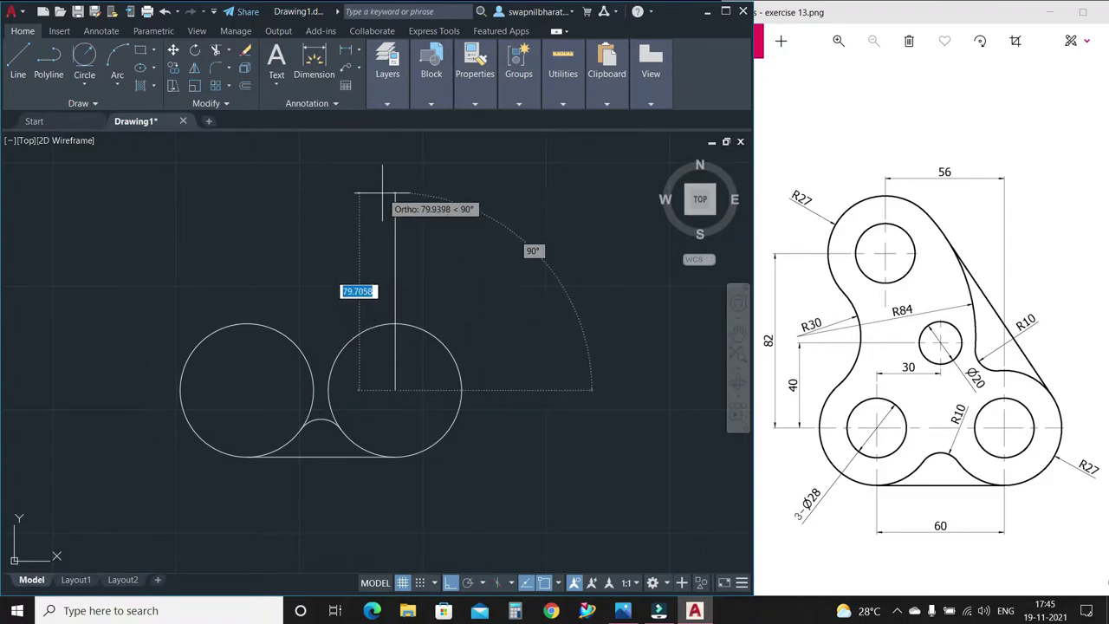
type("82")
key("Return")
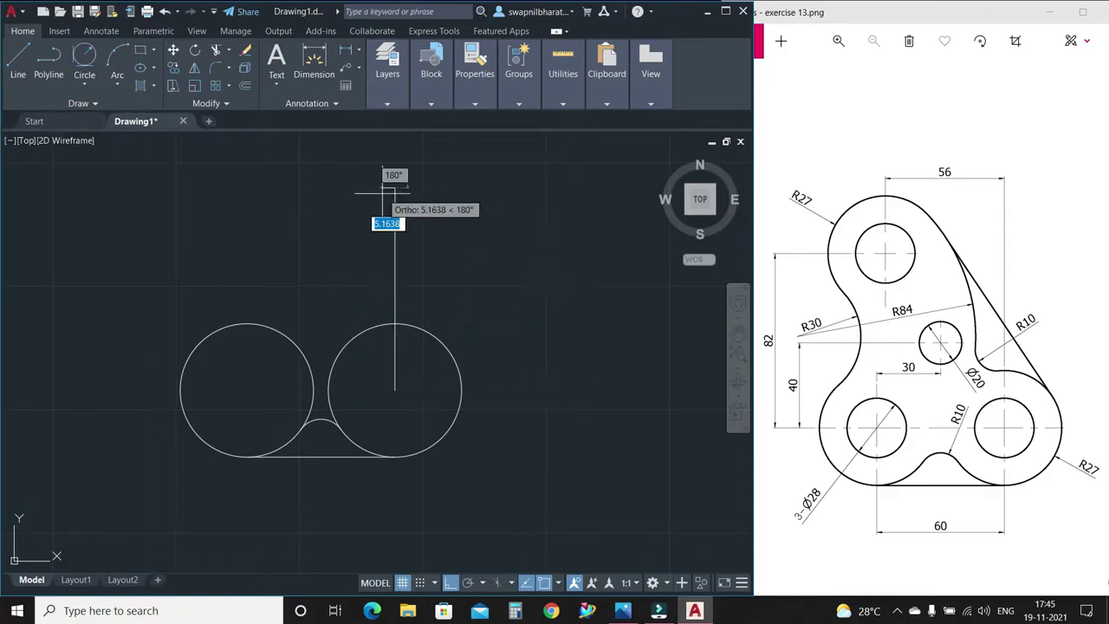
type("56")
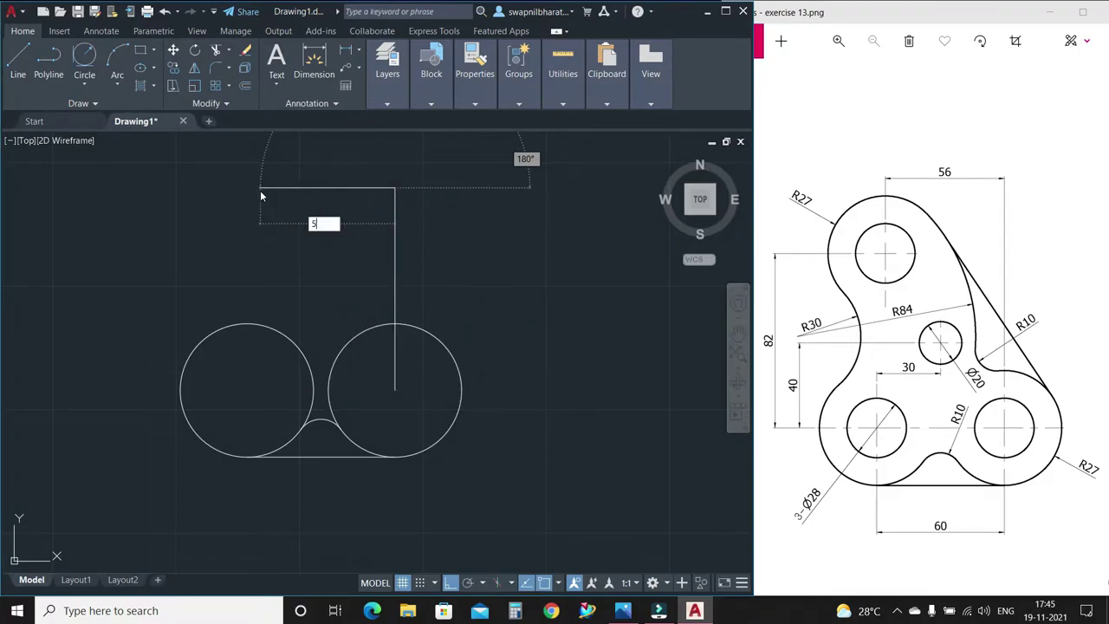
key("Return")
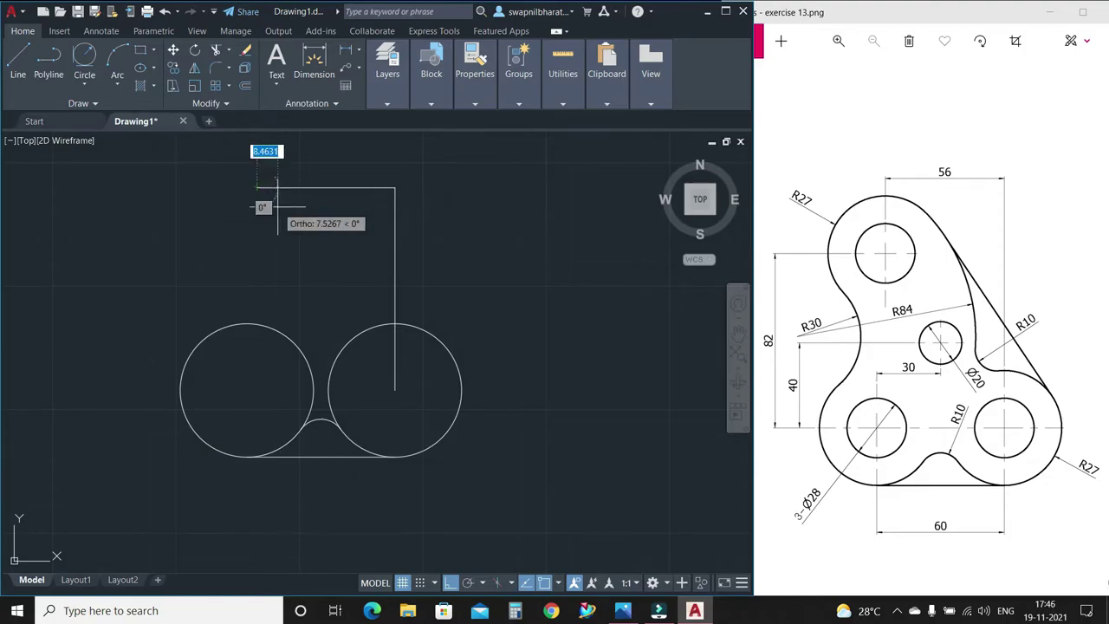
key("Return")
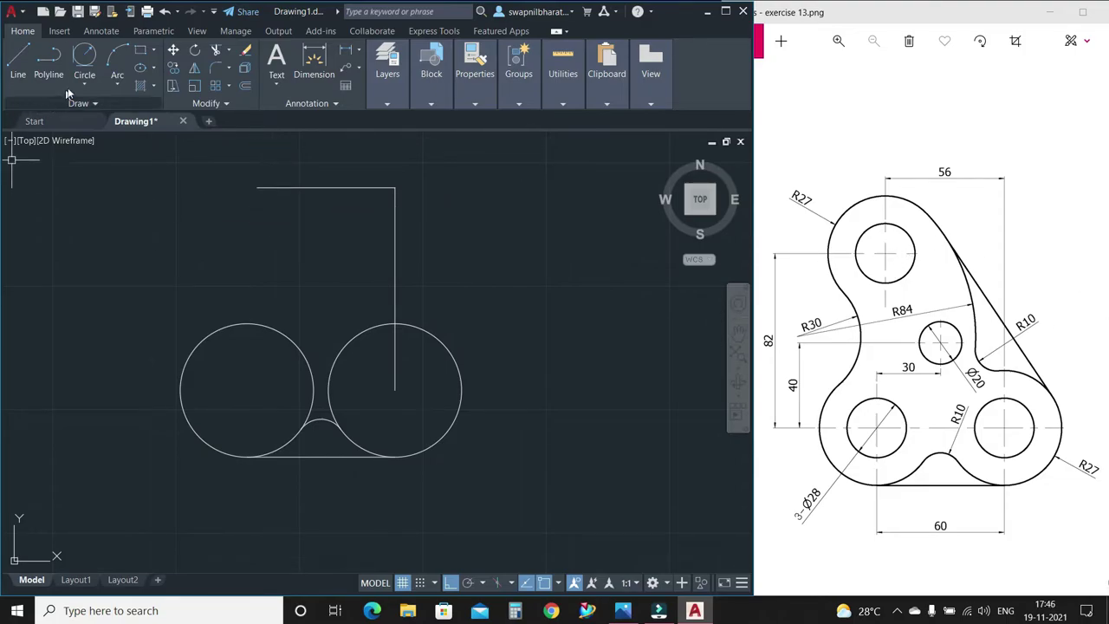
- Draw a radius-27 circle centred on the line's upper-left end
left_click(90, 83)
left_click(121, 109)
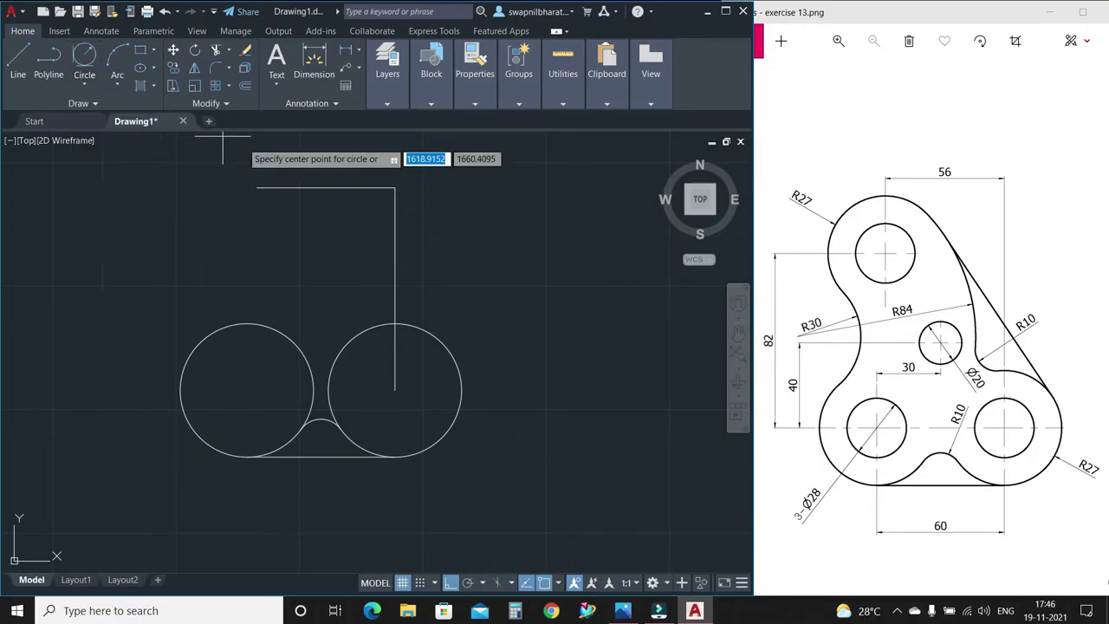
left_click(257, 186)
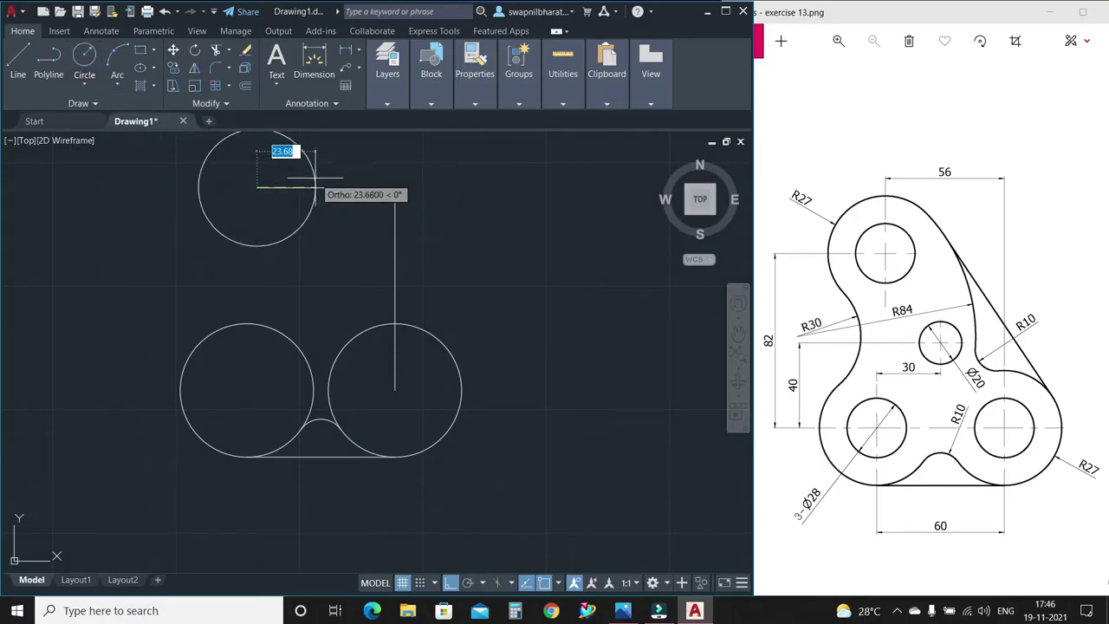
type("27")
key("Return")
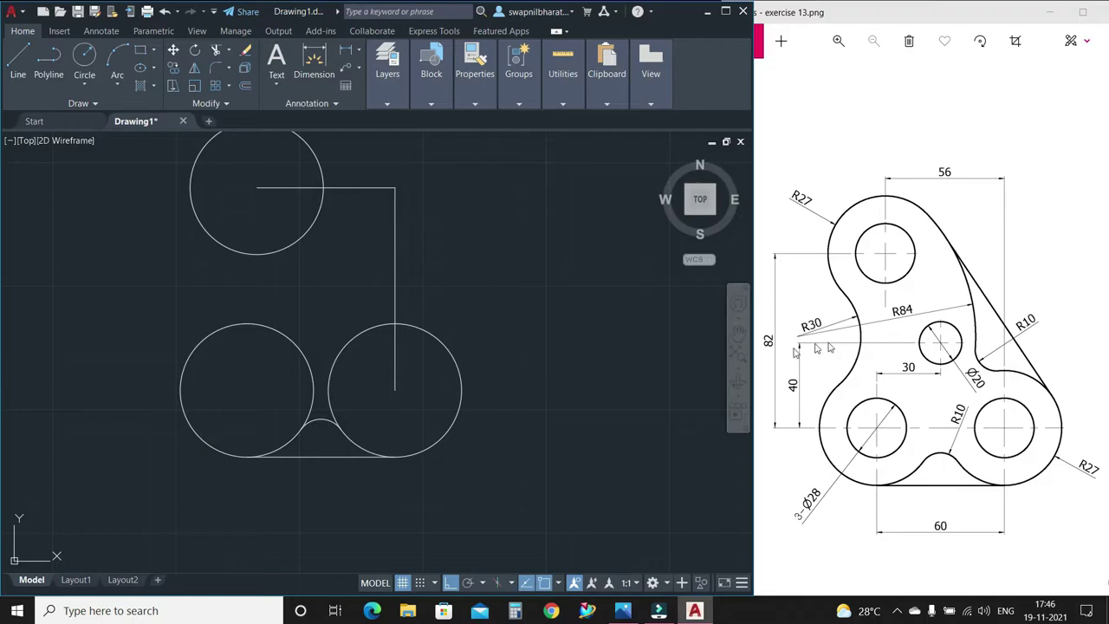
- Draw an R30 circle tangent to the top circle and the lower-left circle
left_click(85, 85)
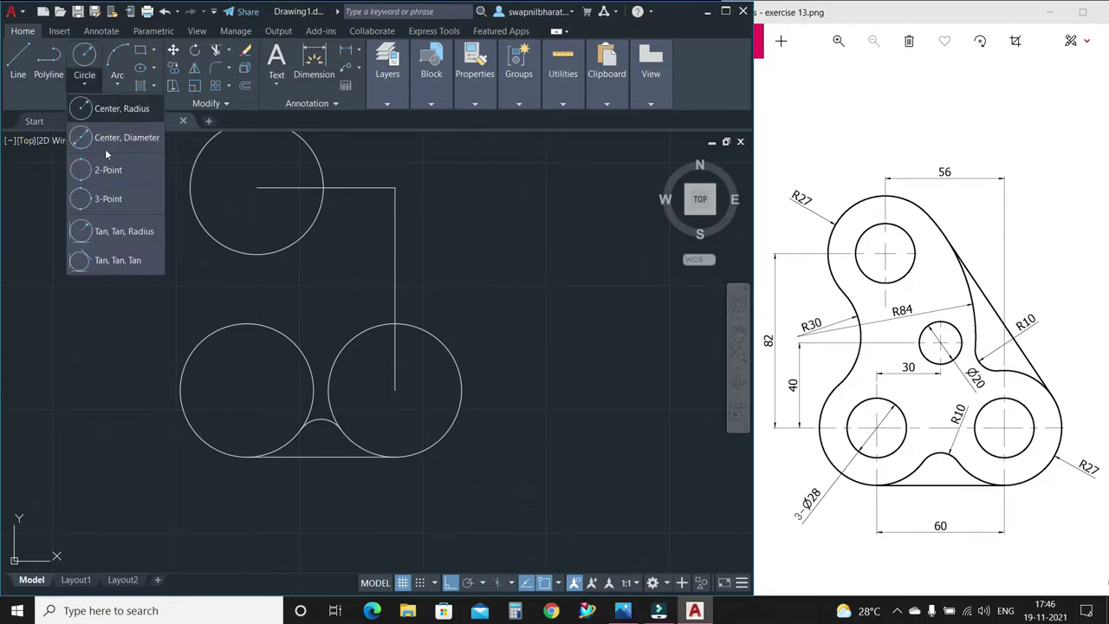
left_click(108, 229)
left_click(191, 203)
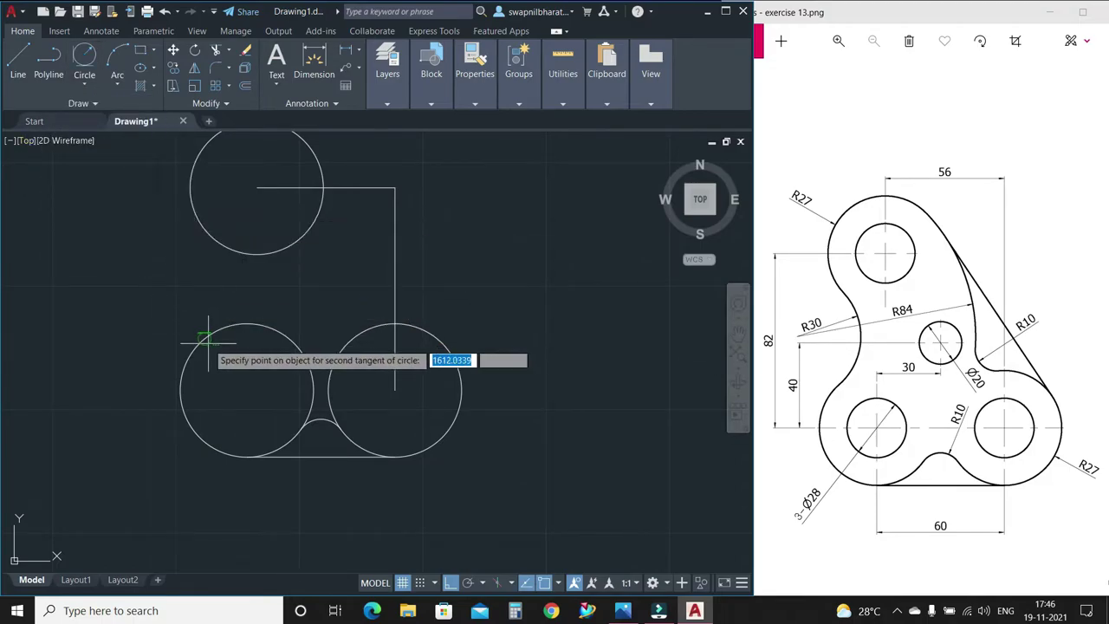
left_click(206, 338)
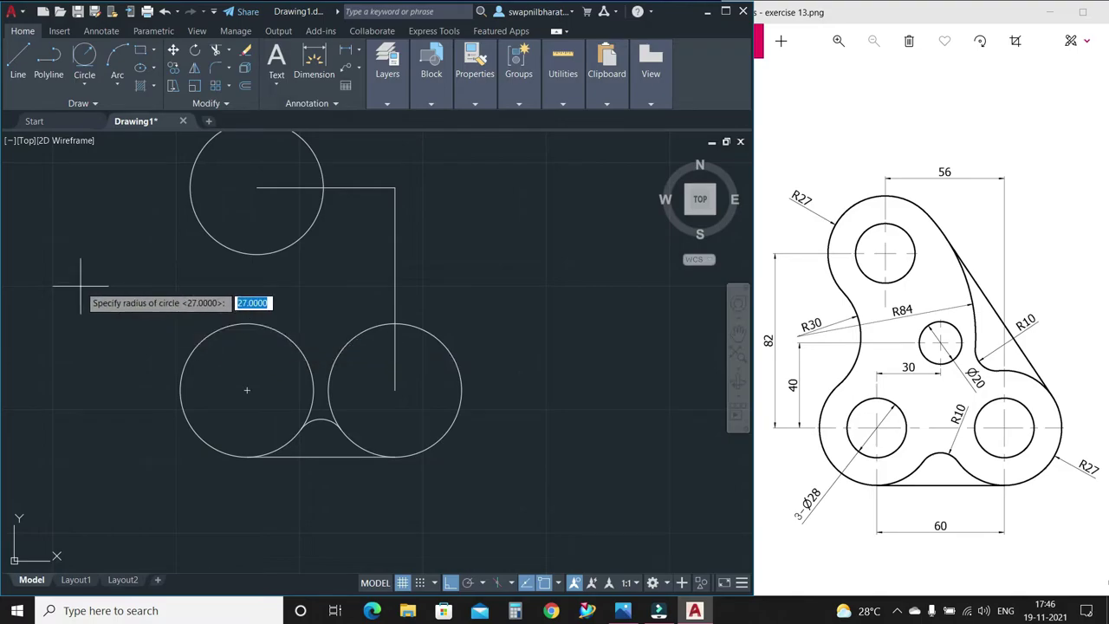
type("30")
key("Return")
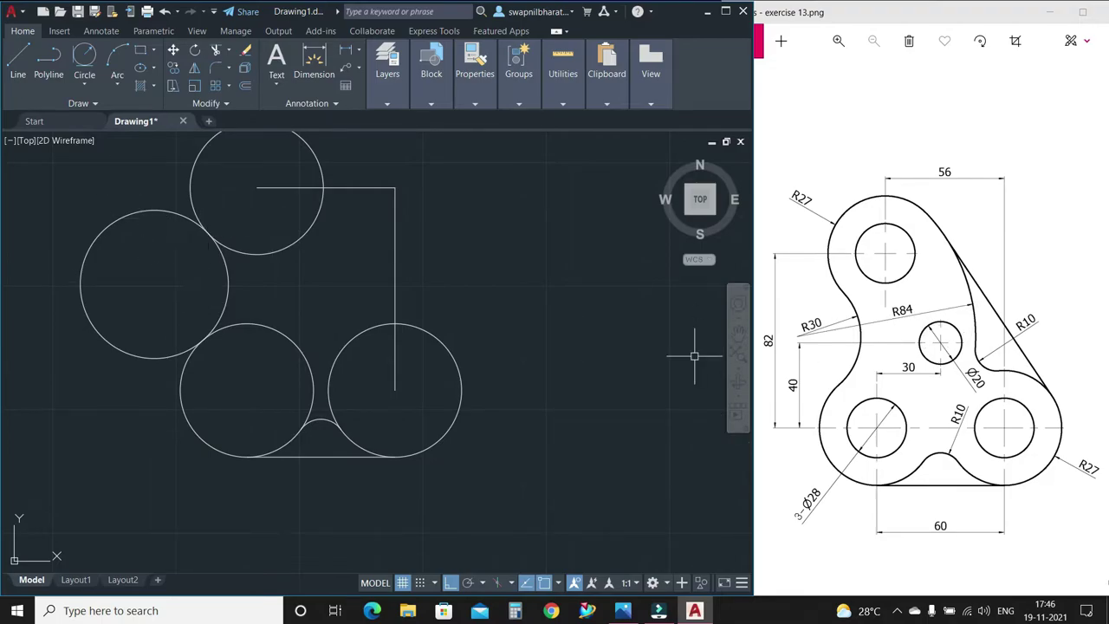
- Draw a radius-84 circle concentric with the R30 circle
left_click(82, 87)
left_click(99, 111)
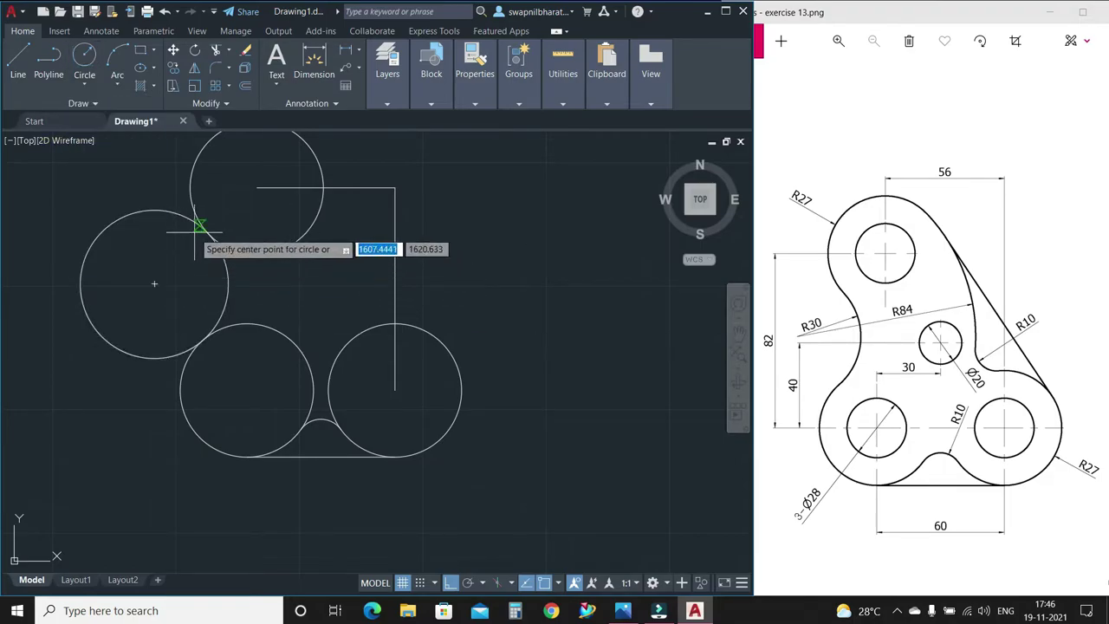
left_click(154, 283)
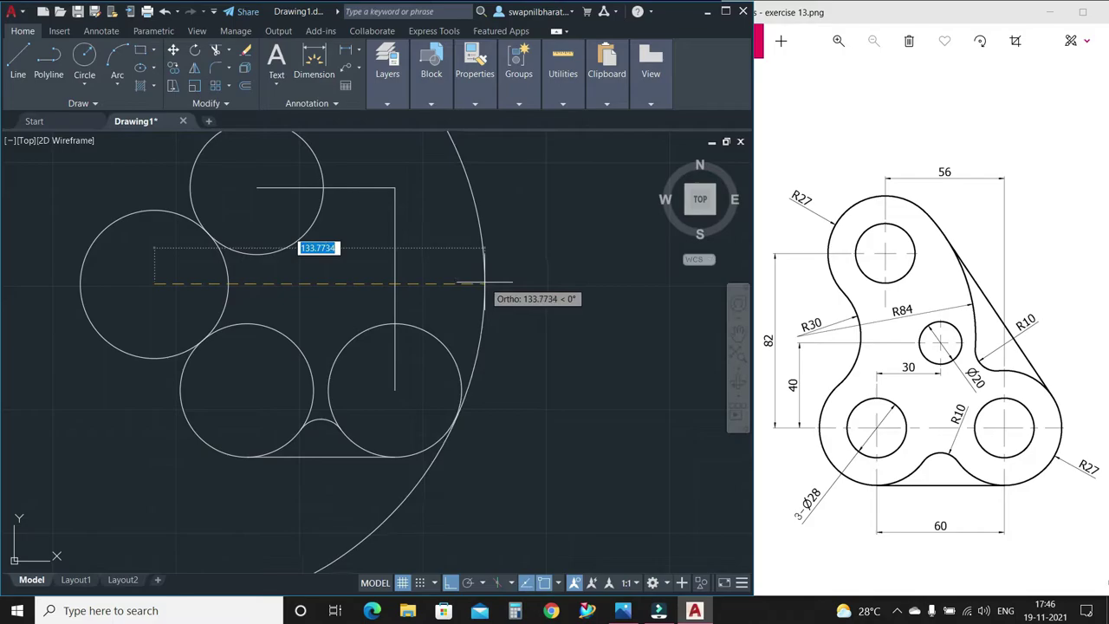
type("84")
key("Return")
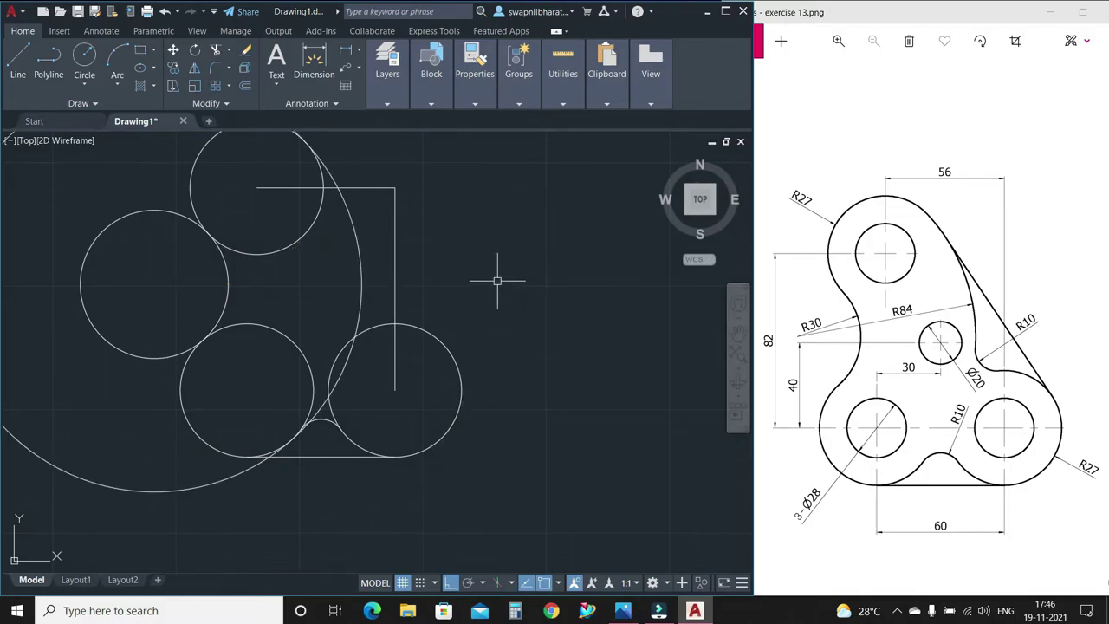
- Trim the outer part of the R30 circle and the lower part of the R84 circle
type("r")
key("Return")
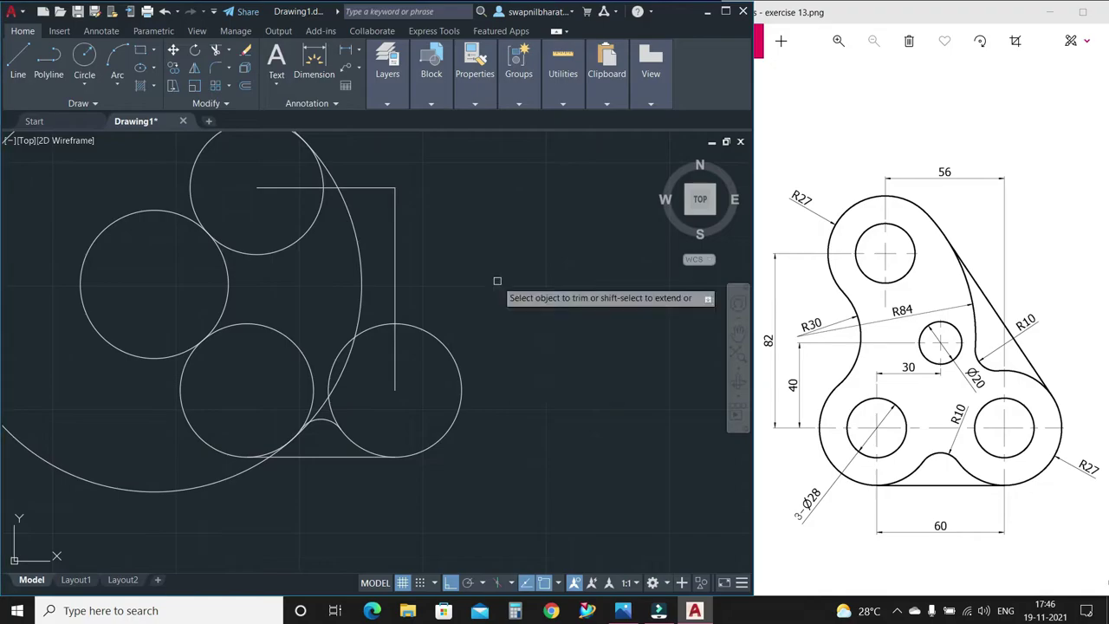
left_click(82, 285)
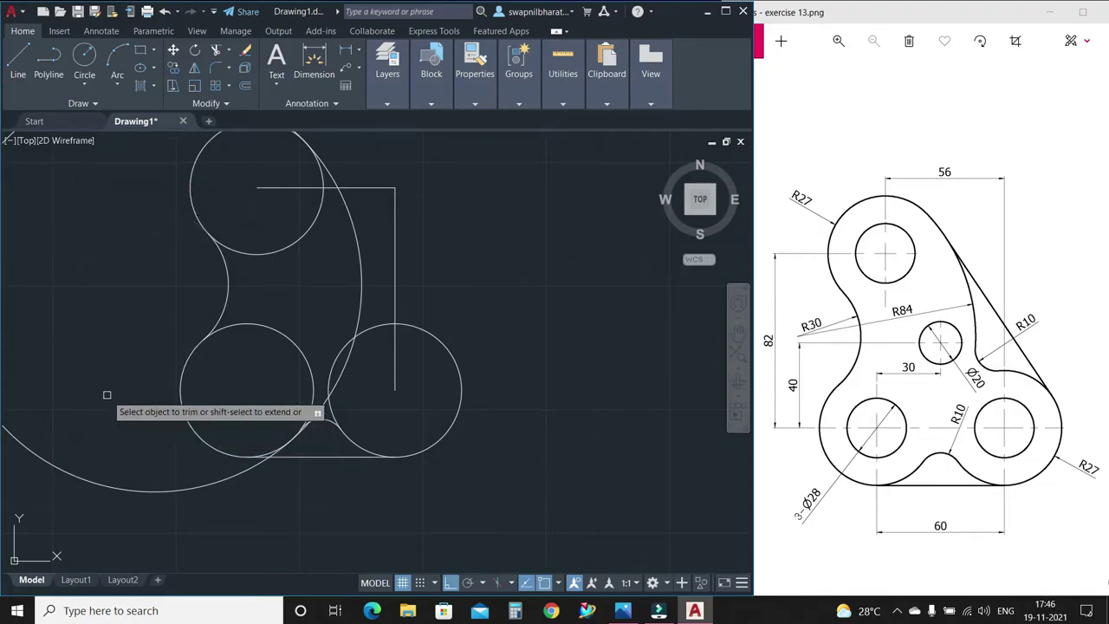
left_click(169, 490)
scroll(292, 456, "up", 2)
scroll(291, 456, "up", 4)
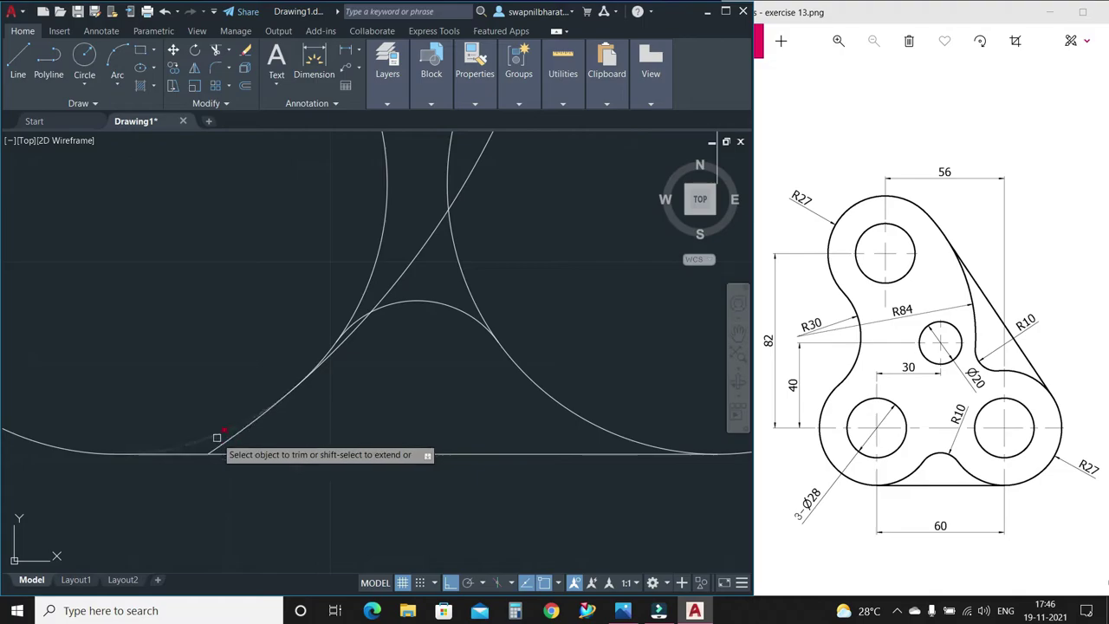
scroll(338, 381, "up", 3)
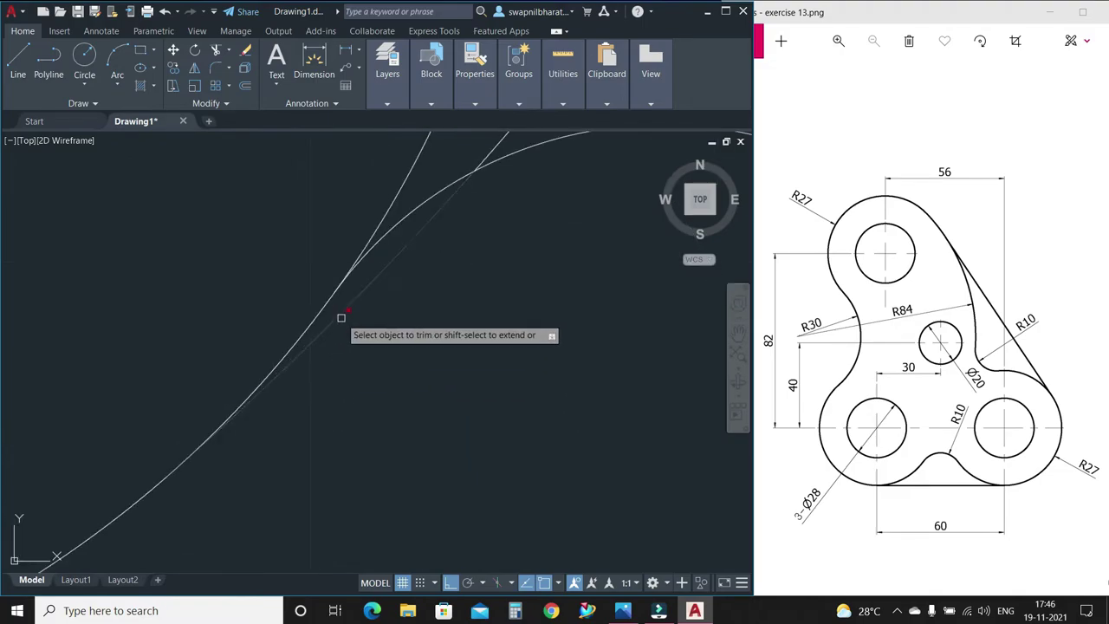
scroll(415, 285, "down", 3)
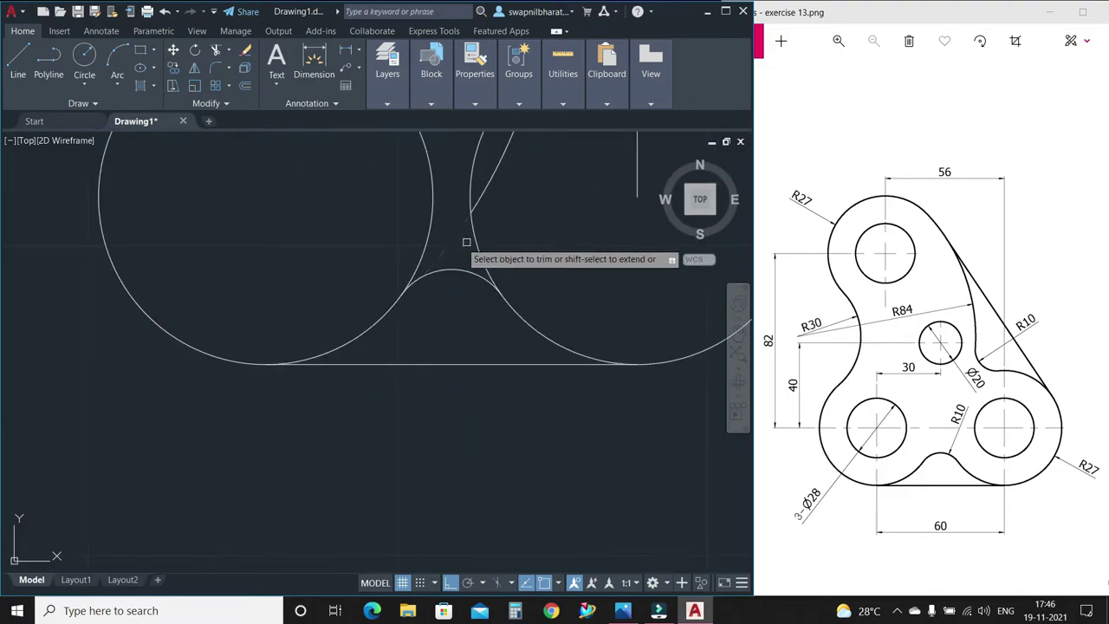
scroll(494, 236, "down", 5)
scroll(509, 234, "up", 7)
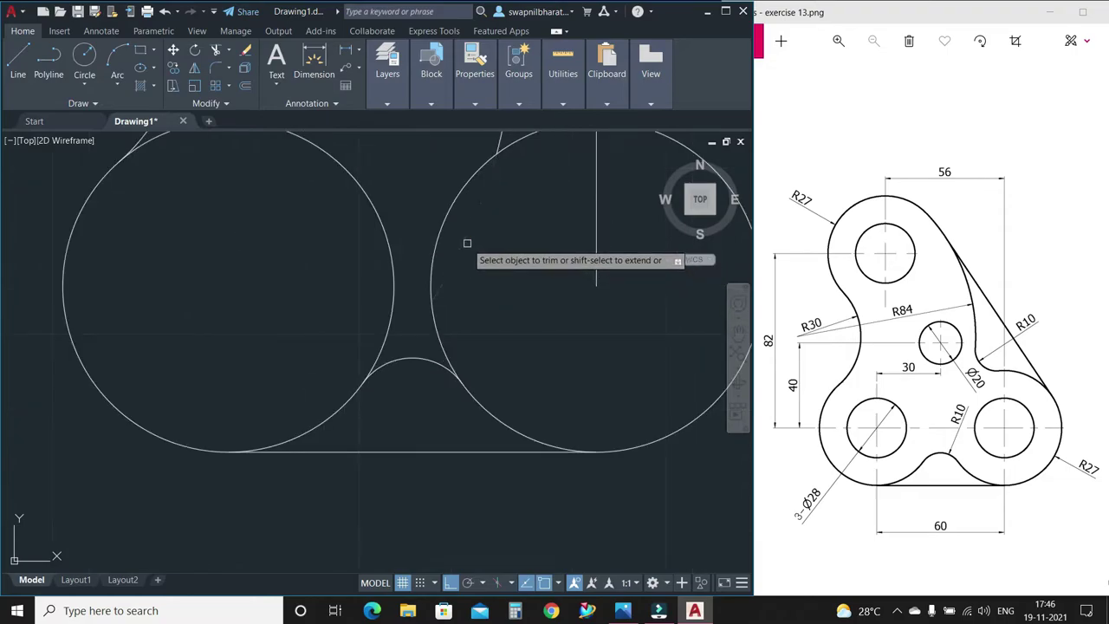
- Trim the remaining inner circle arcs and the leftover construction line pieces
left_click(449, 218)
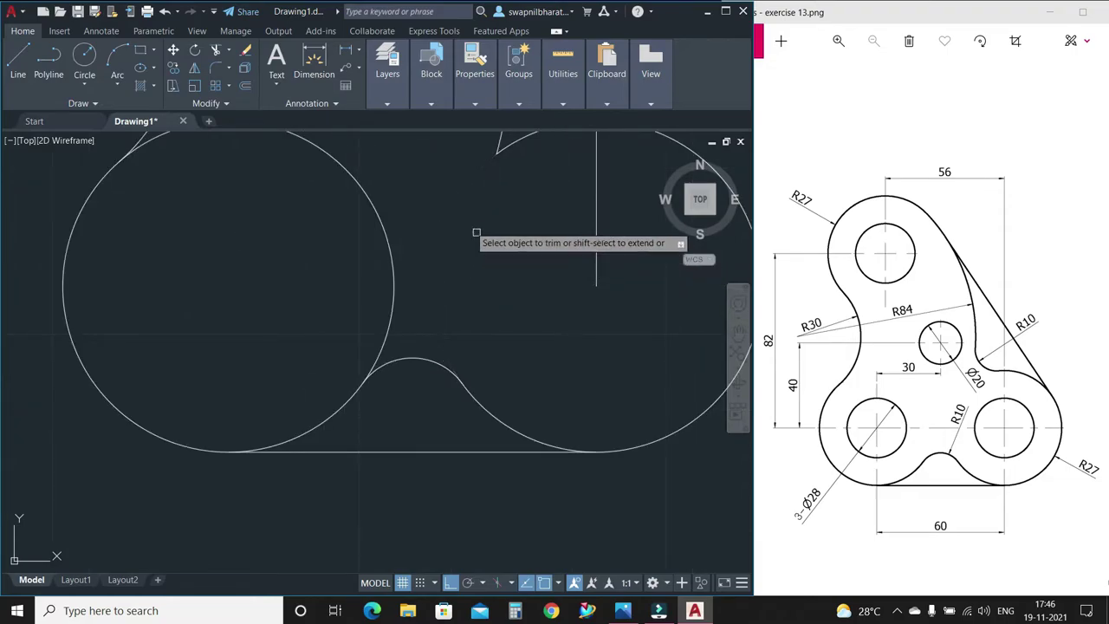
left_click(389, 254)
scroll(424, 274, "down", 5)
scroll(478, 227, "up", 3)
scroll(438, 240, "down", 2)
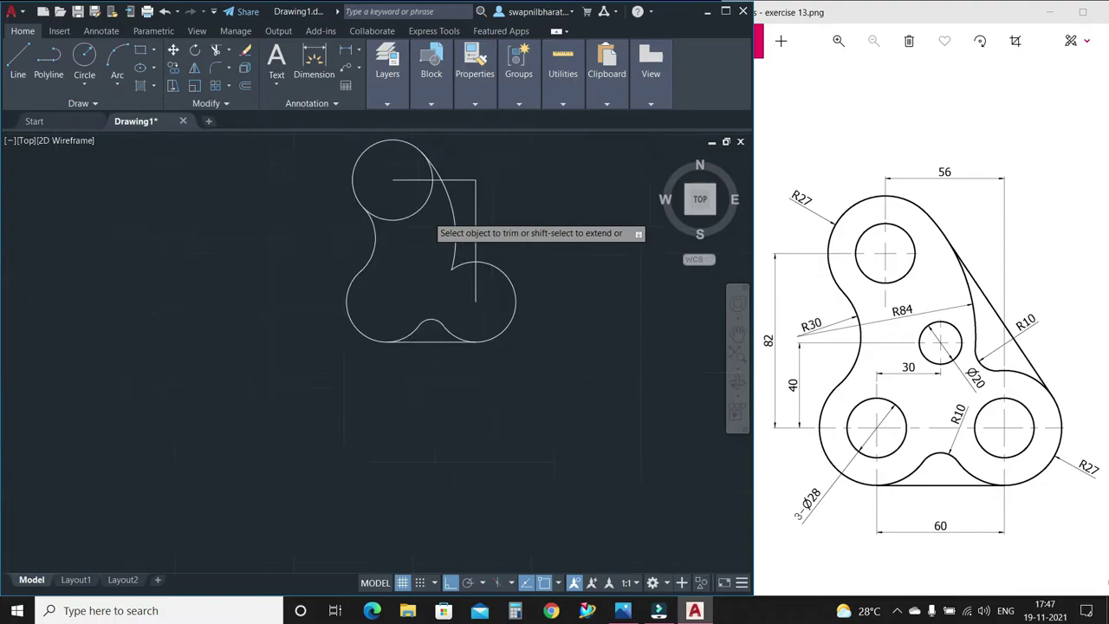
scroll(440, 203, "up", 4)
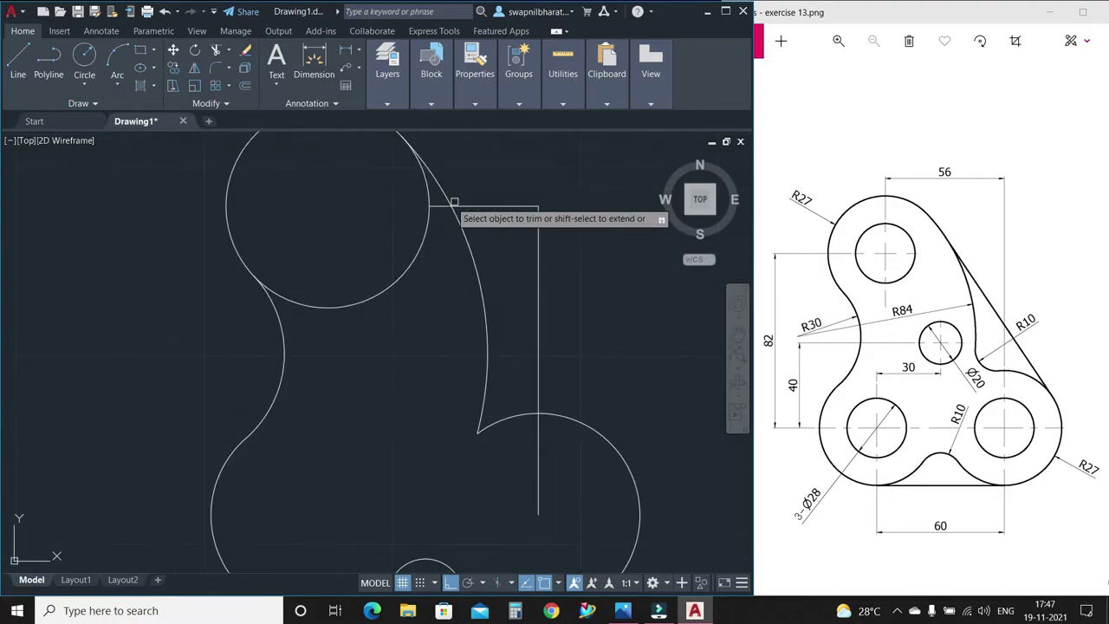
left_click(480, 208)
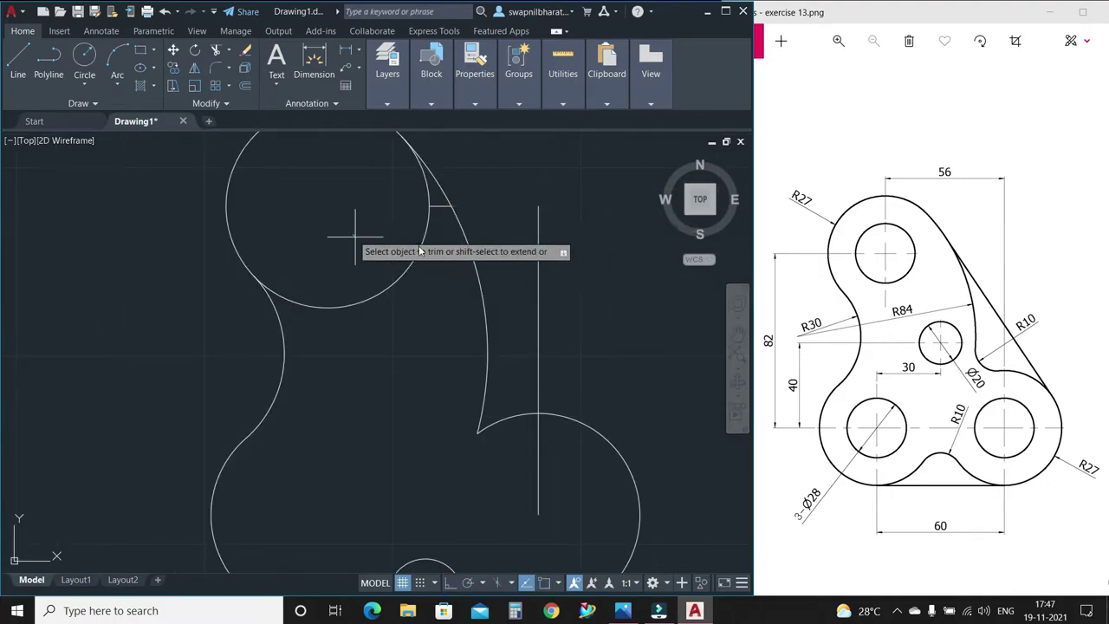
mouse_move(354, 236)
left_mouse_down()
mouse_move(435, 216)
mouse_move(407, 203)
left_mouse_up()
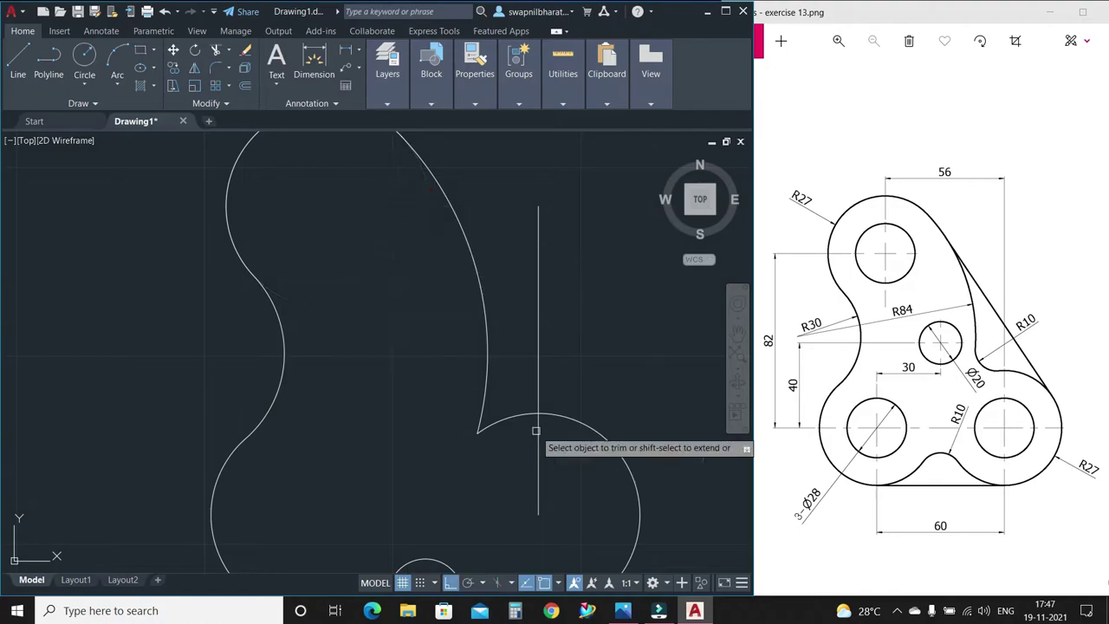
left_click_drag(499, 254, 576, 260)
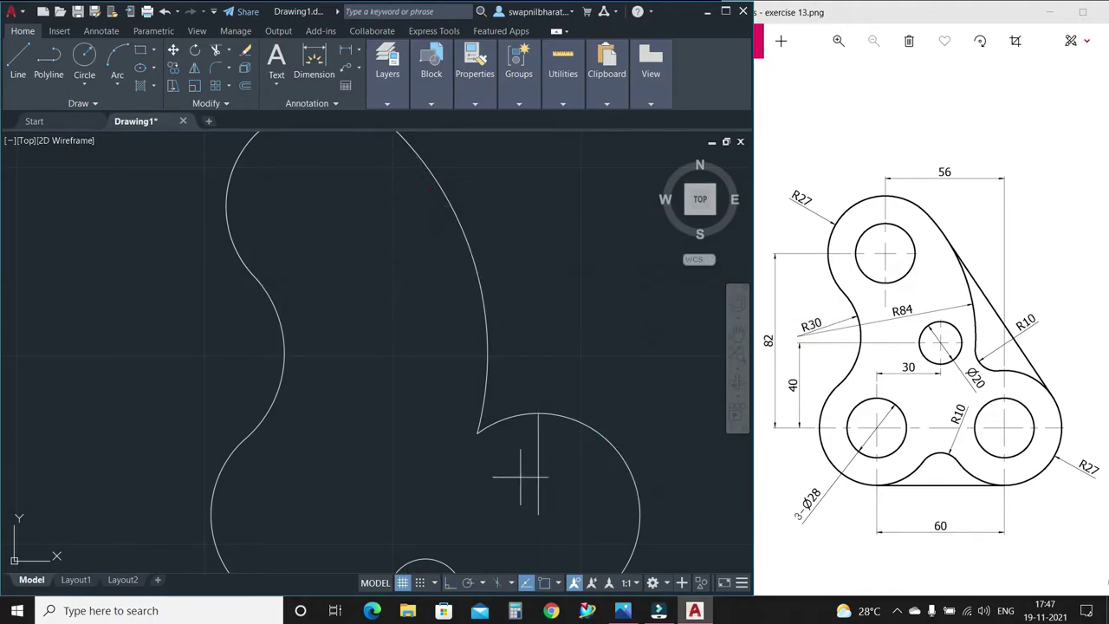
scroll(321, 355, "down", 3)
scroll(381, 422, "up", 3)
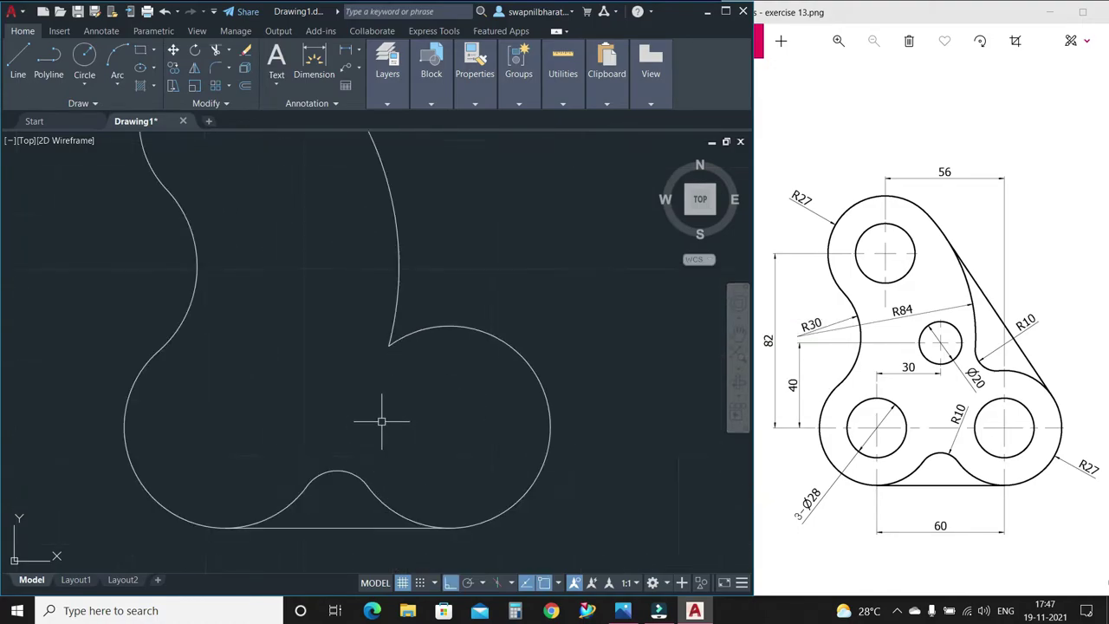
scroll(415, 377, "down", 2)
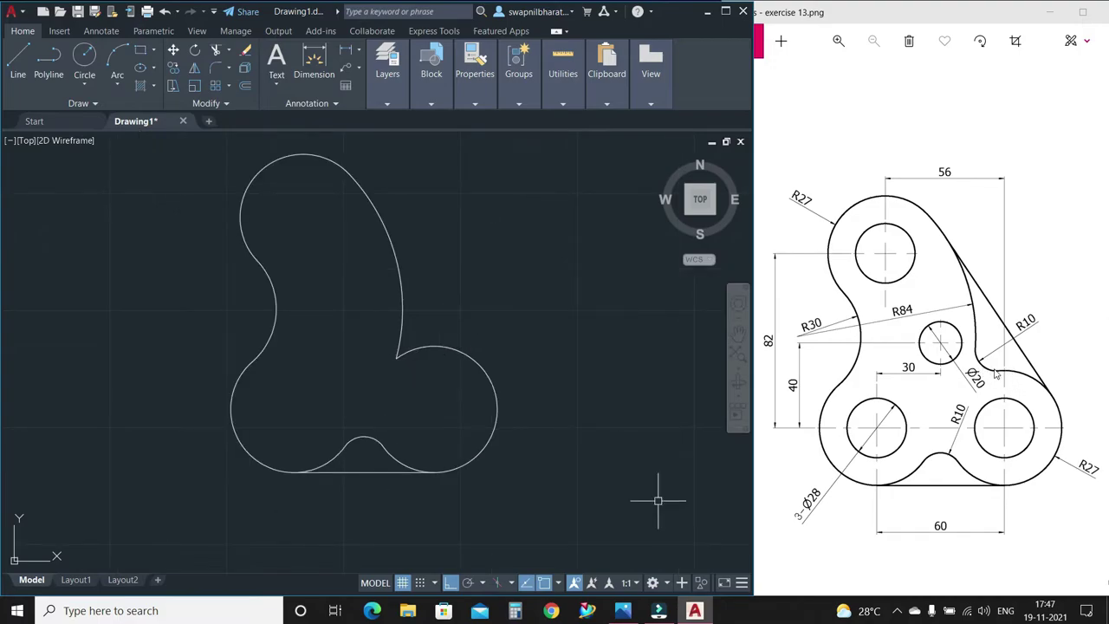
- Draw an R10 circle tangent to the top lobe and the lower-right lobe
left_click(90, 80)
left_click(106, 227)
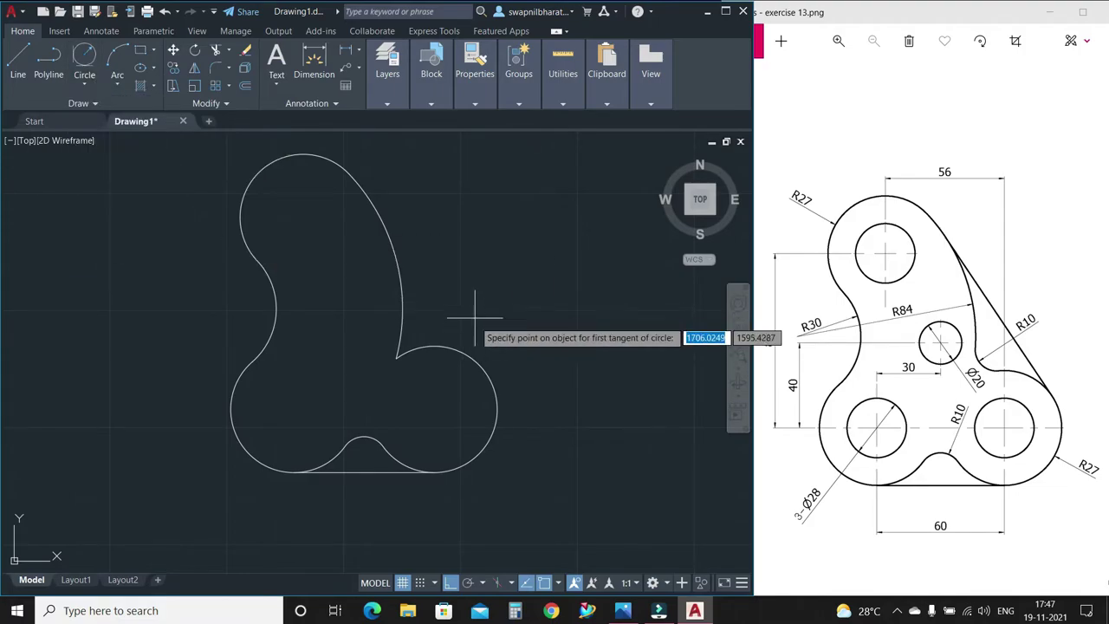
left_click(401, 305)
left_click(431, 344)
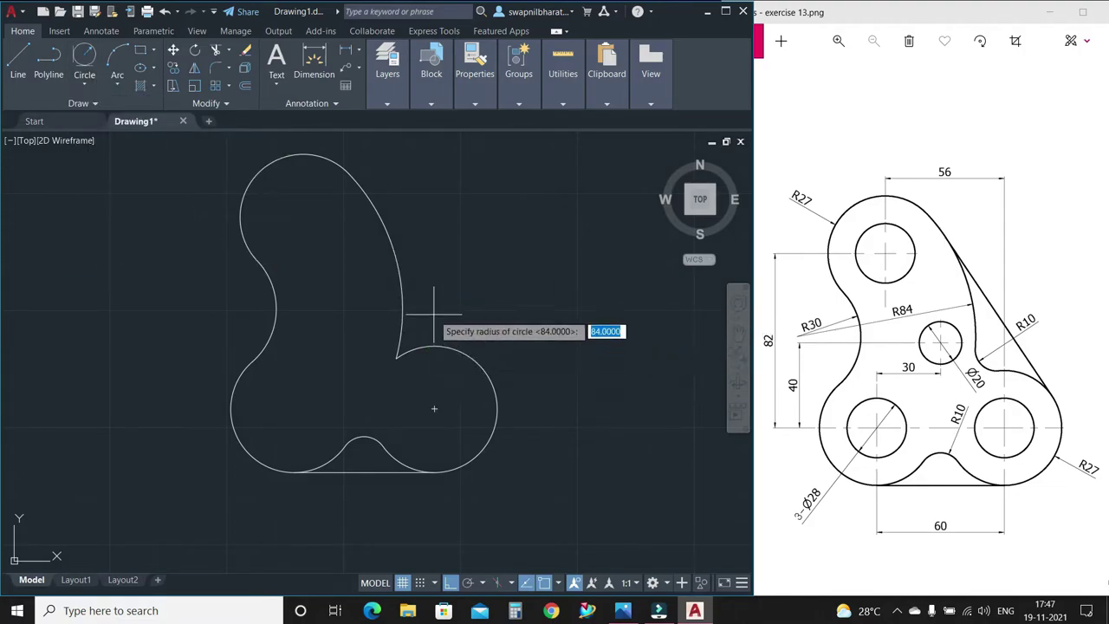
type("10")
key("Return")
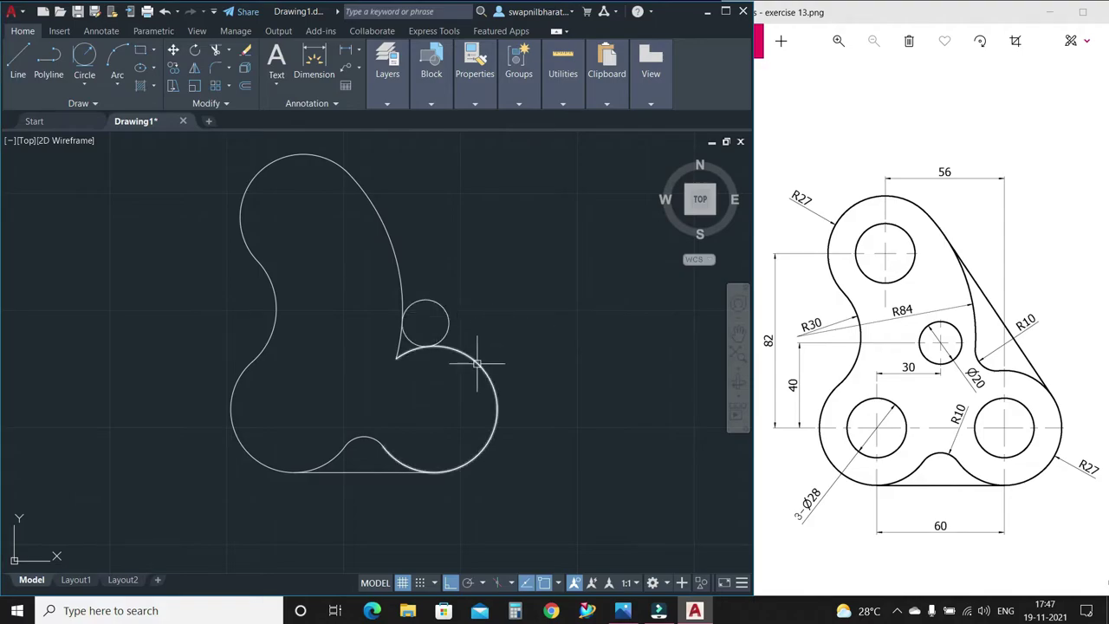
- Trim away the unneeded upper arc of the R10 blend circle
type("tr")
key("Return")
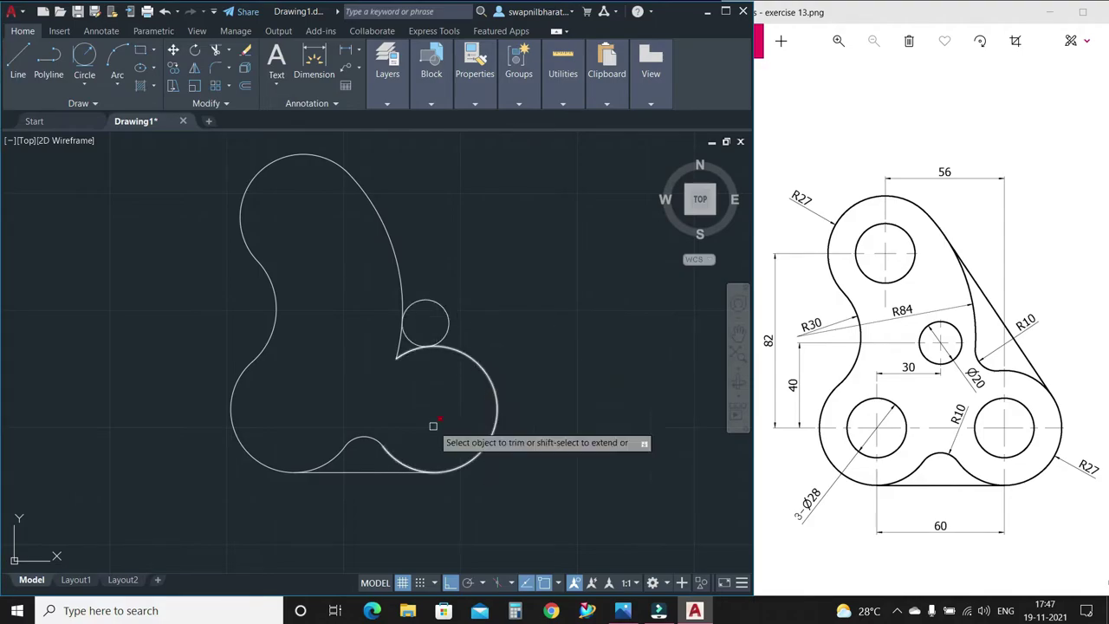
mouse_move(440, 316)
left_mouse_down()
mouse_move(511, 297)
mouse_move(514, 310)
left_mouse_up()
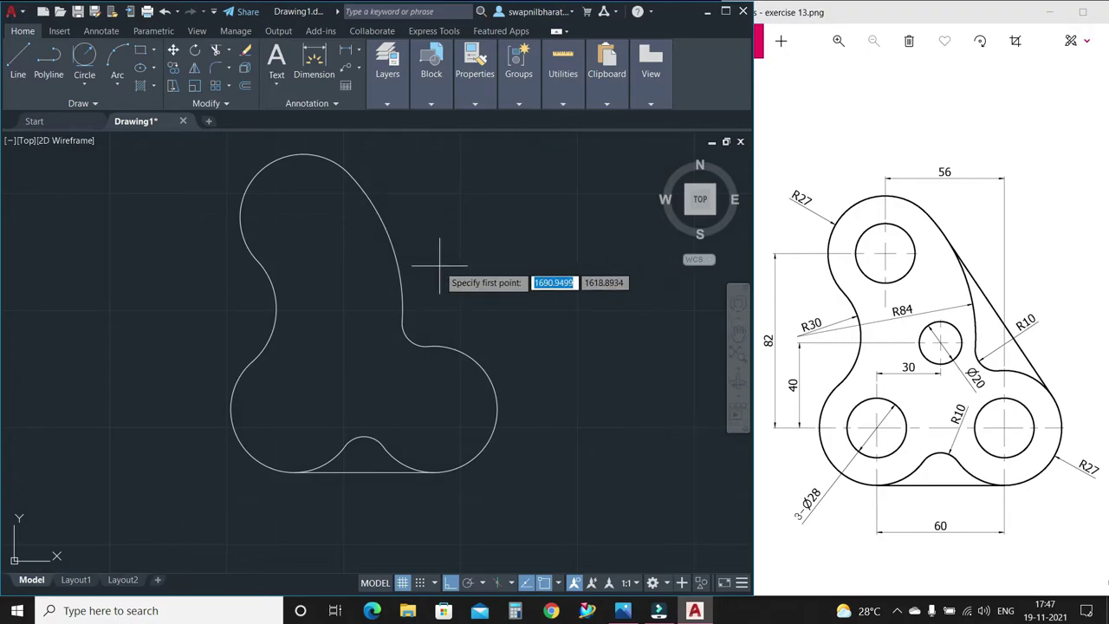
- Draw a line using TAN snaps from the top lobe to the lower-right lobe
type("tan")
key("Return")
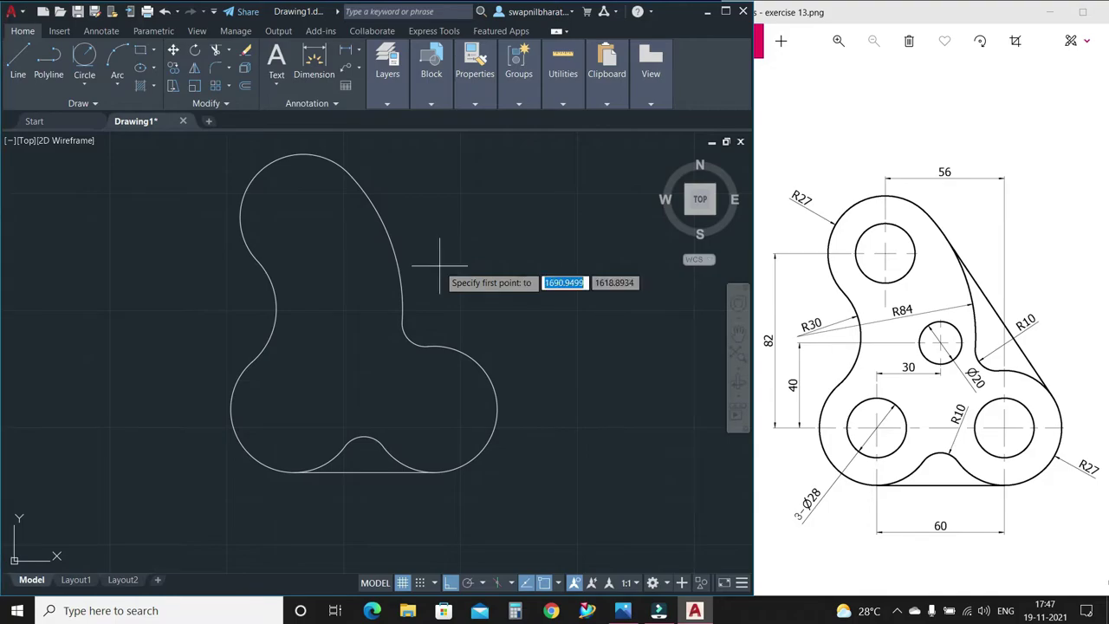
left_click(386, 206)
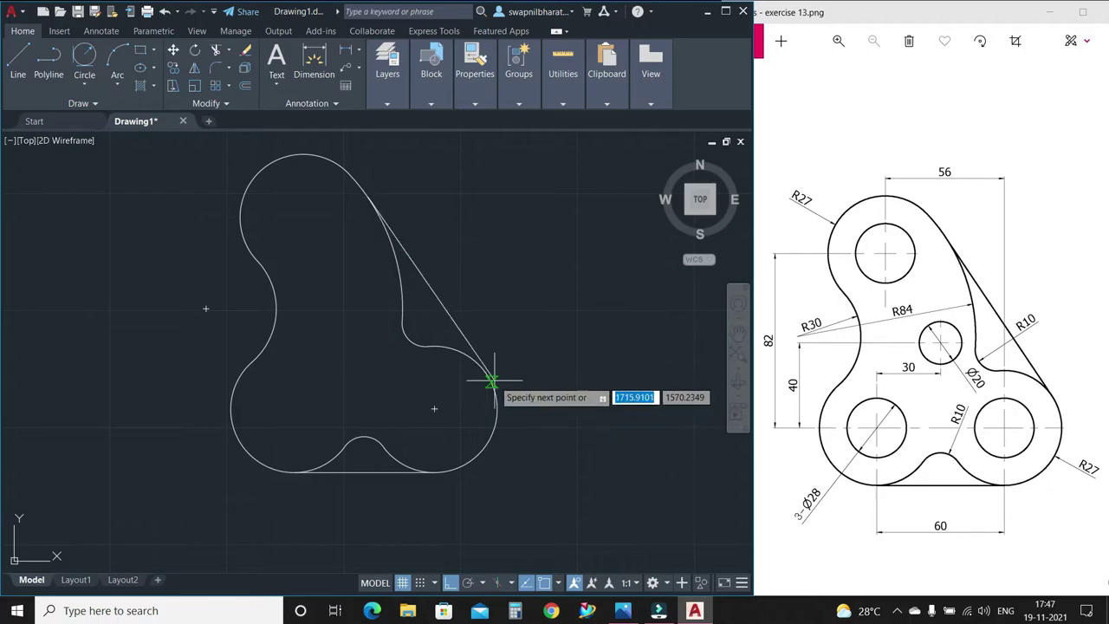
type("t")
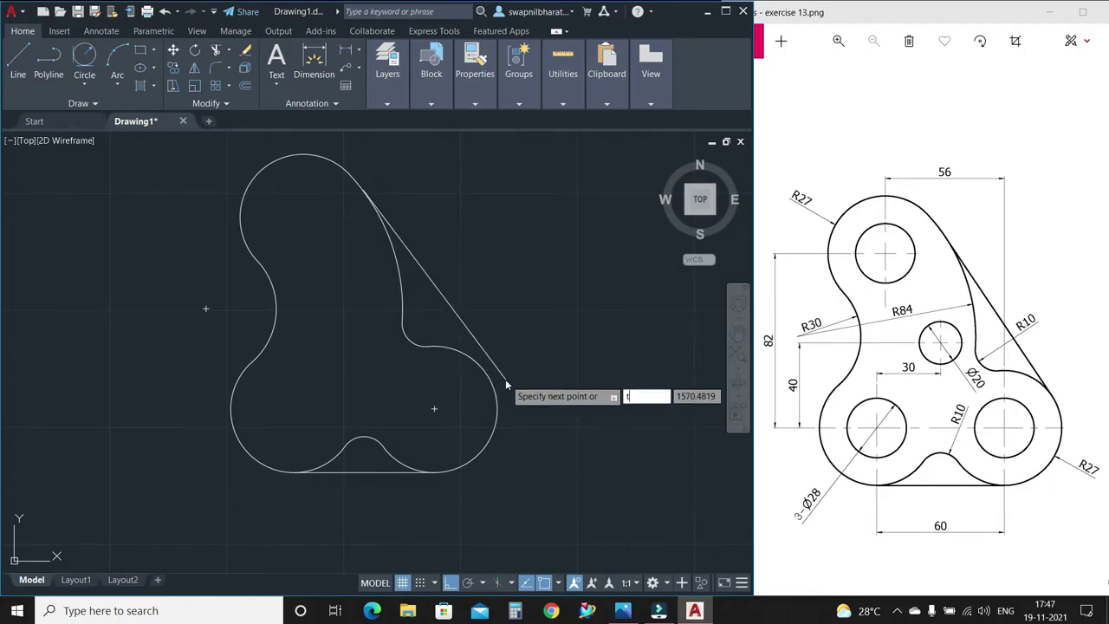
type("an")
key("Return")
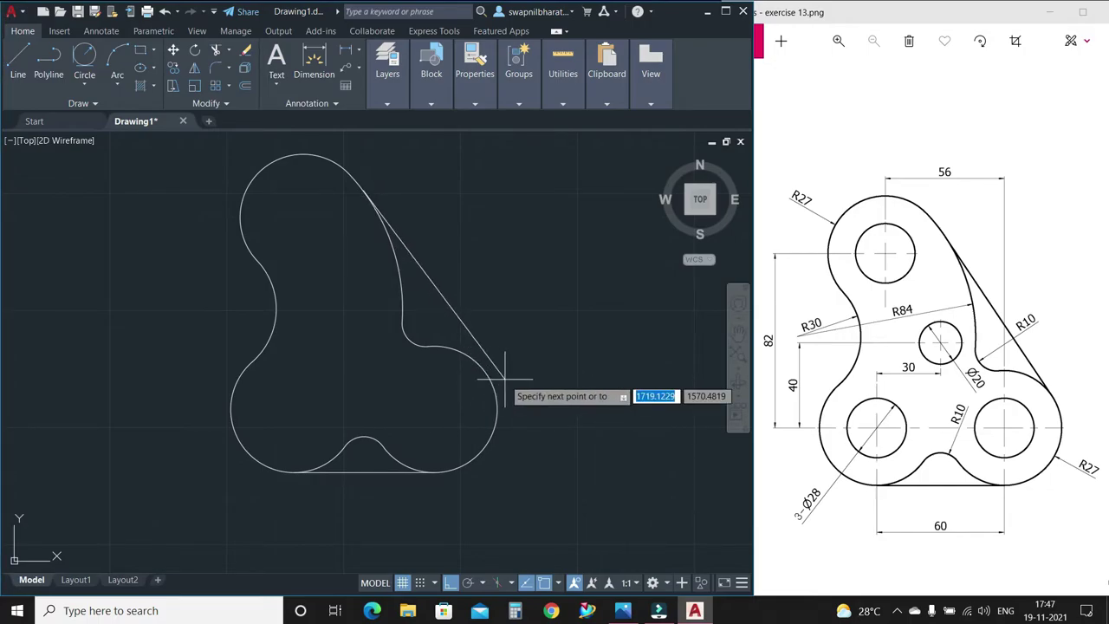
left_click(493, 382)
key("Return")
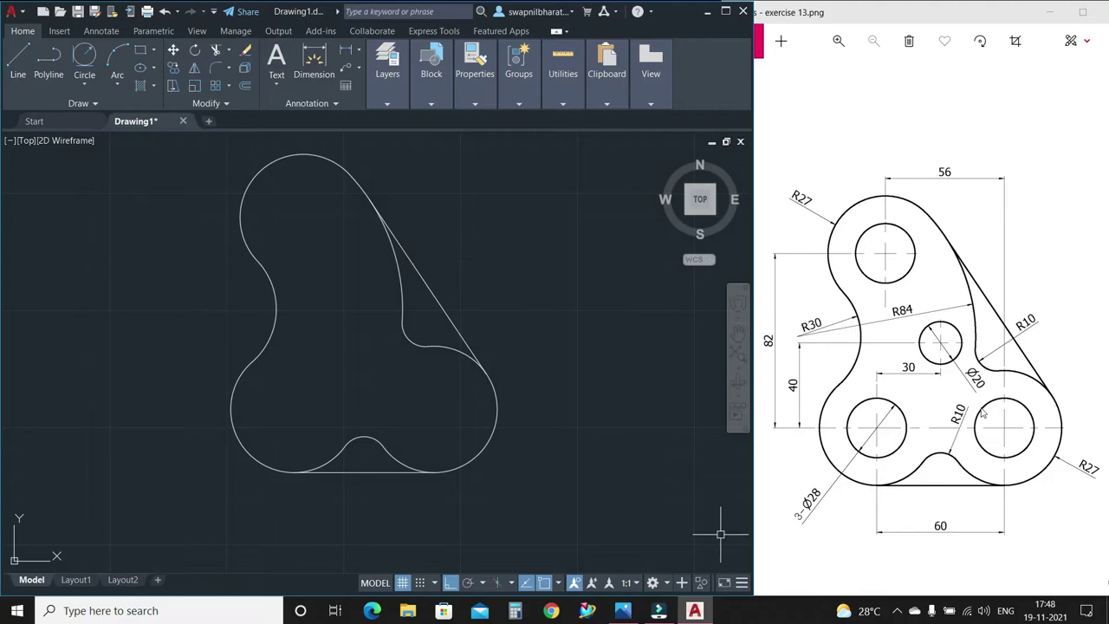
- Draw a radius-14 hole at the lower-left lobe's centre
left_click(84, 84)
left_click(123, 109)
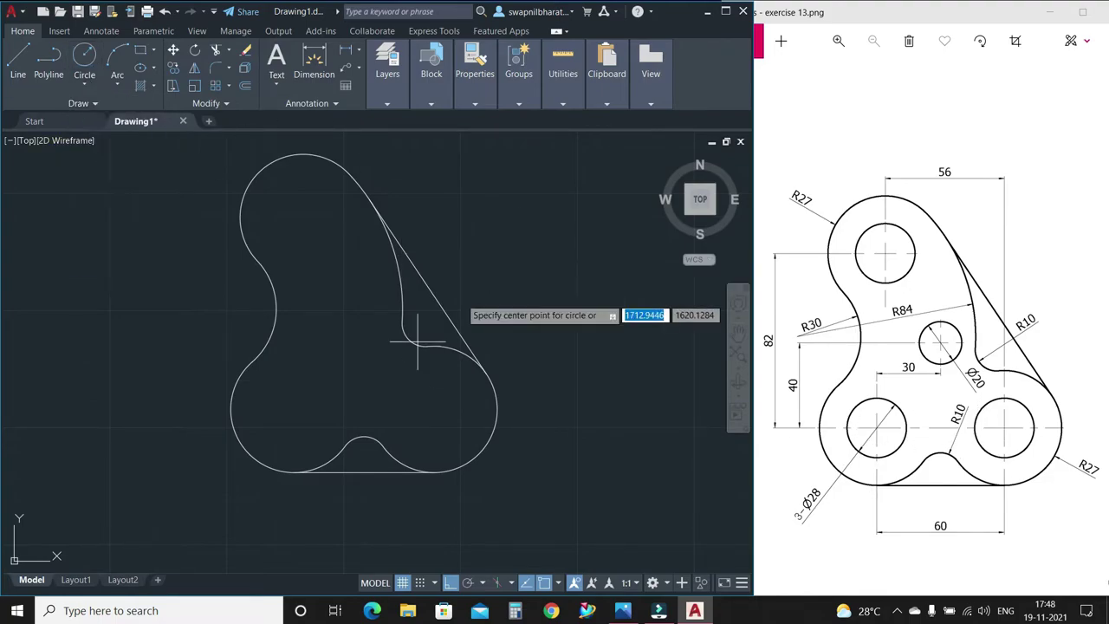
left_click(293, 408)
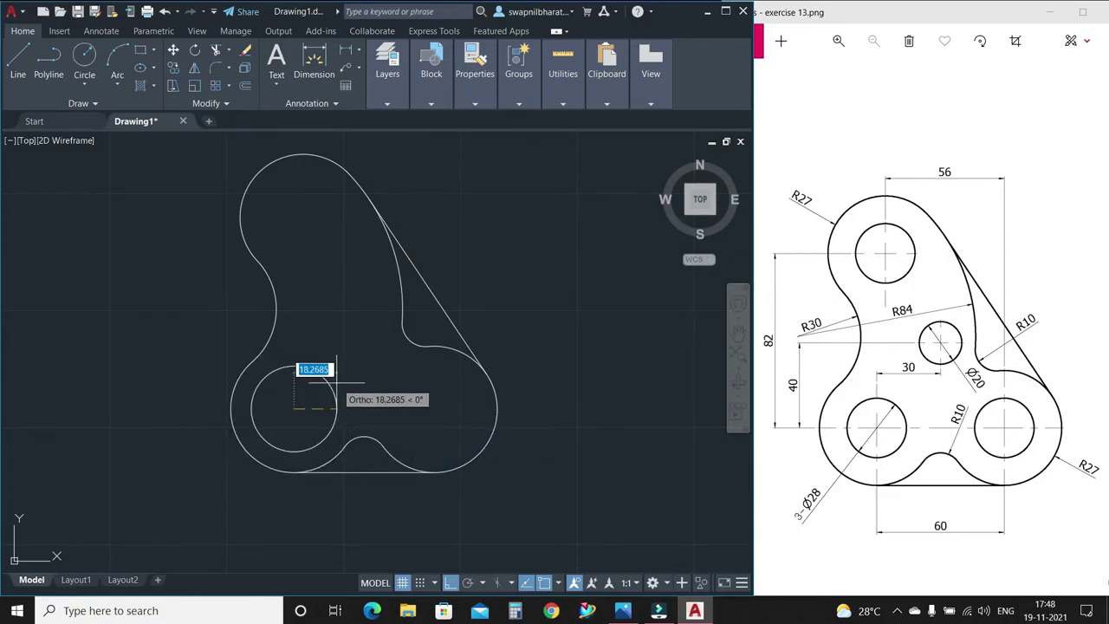
type("14")
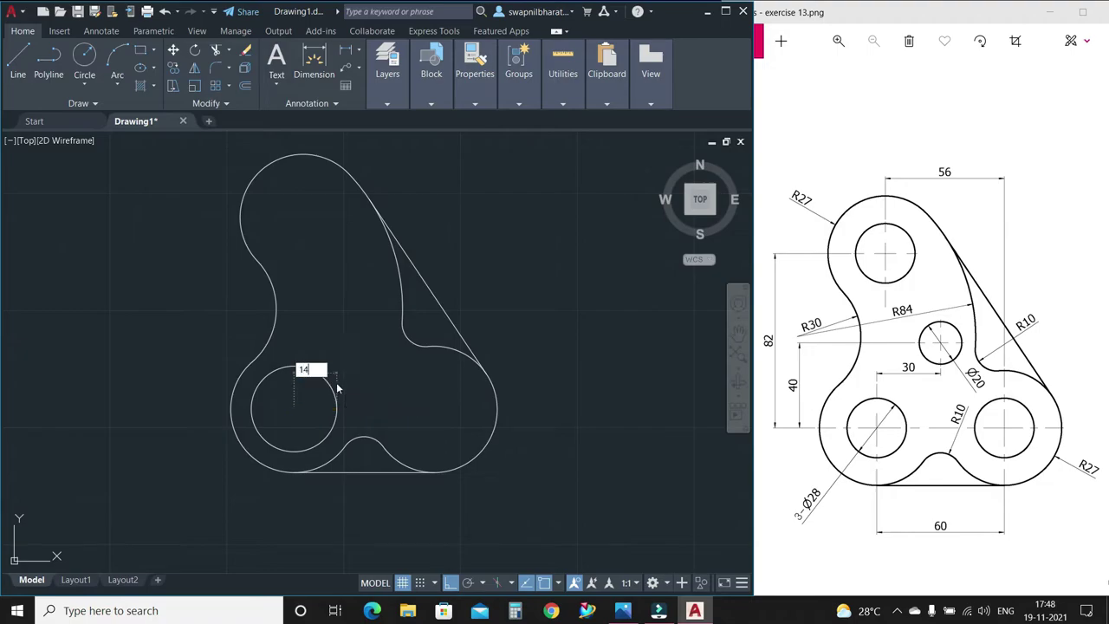
key("Return")
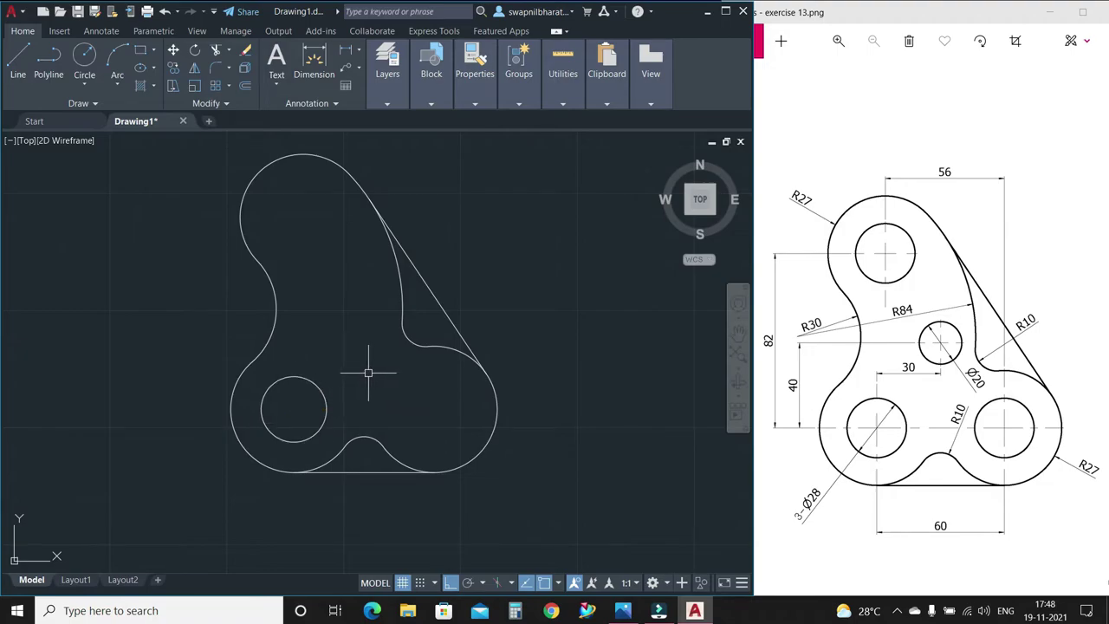
type("CO")
- Copy the hole 60 units right and onto the top lobe's centre
key("Return")
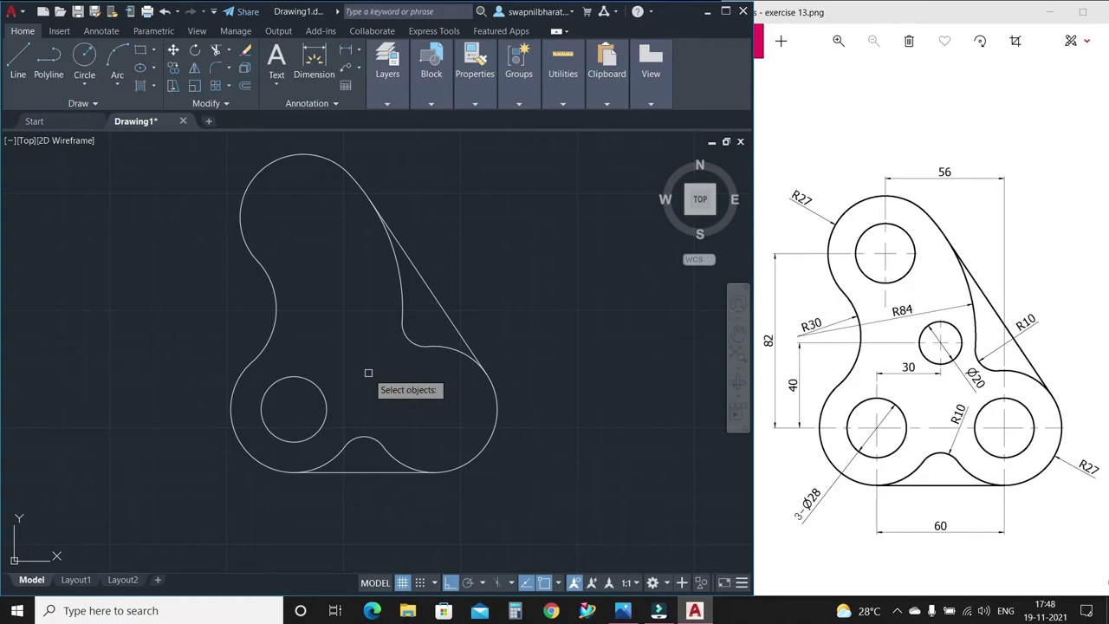
left_click(319, 396)
key("Return")
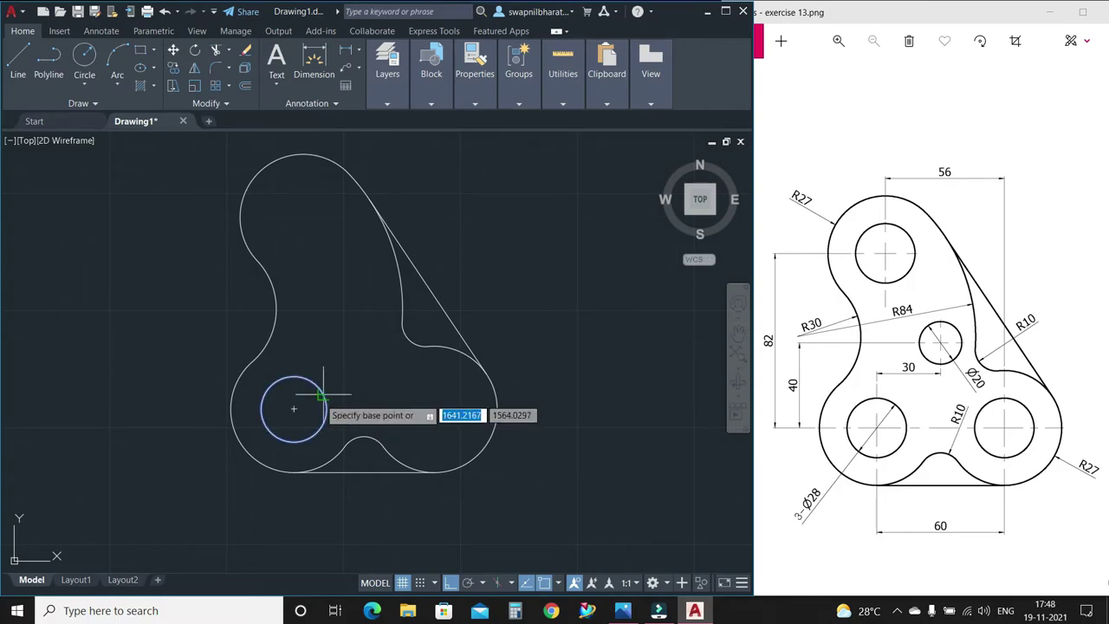
left_click(293, 409)
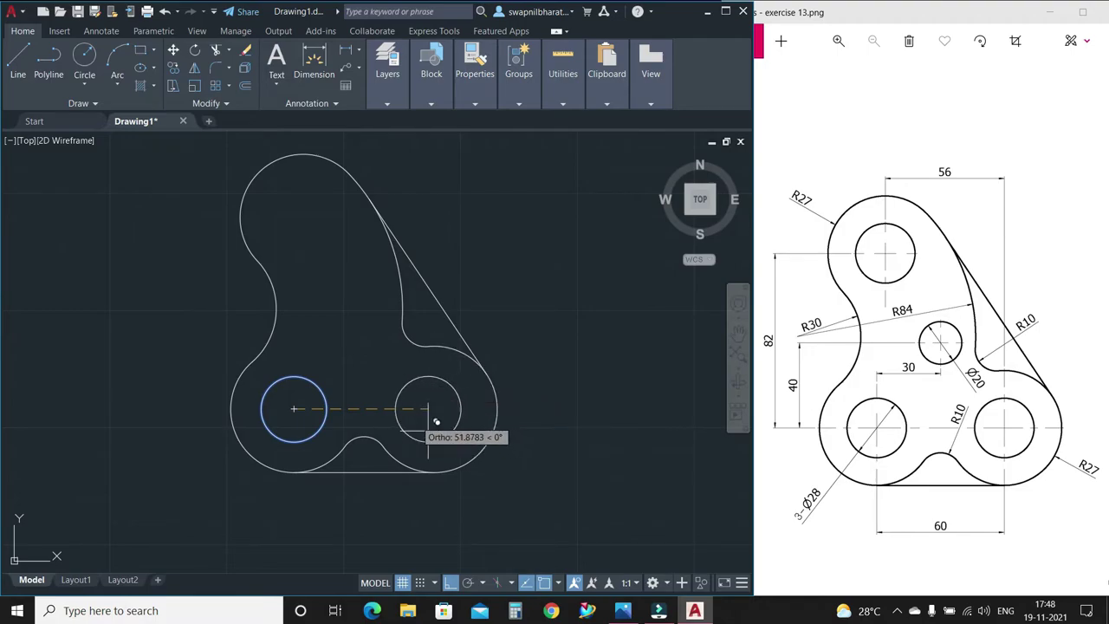
type("60")
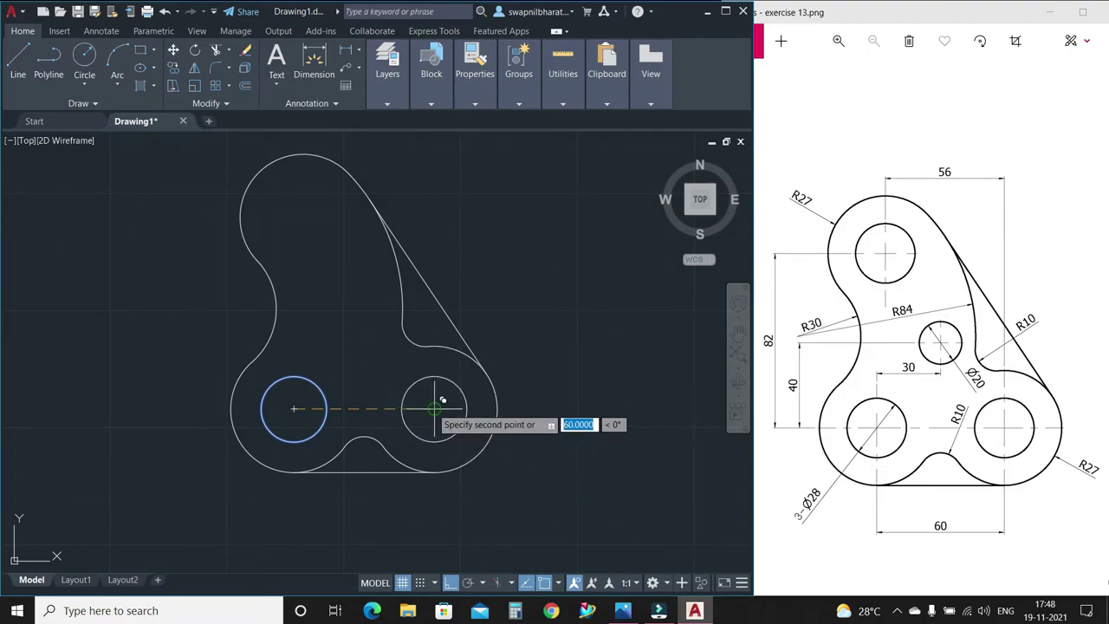
key("Return")
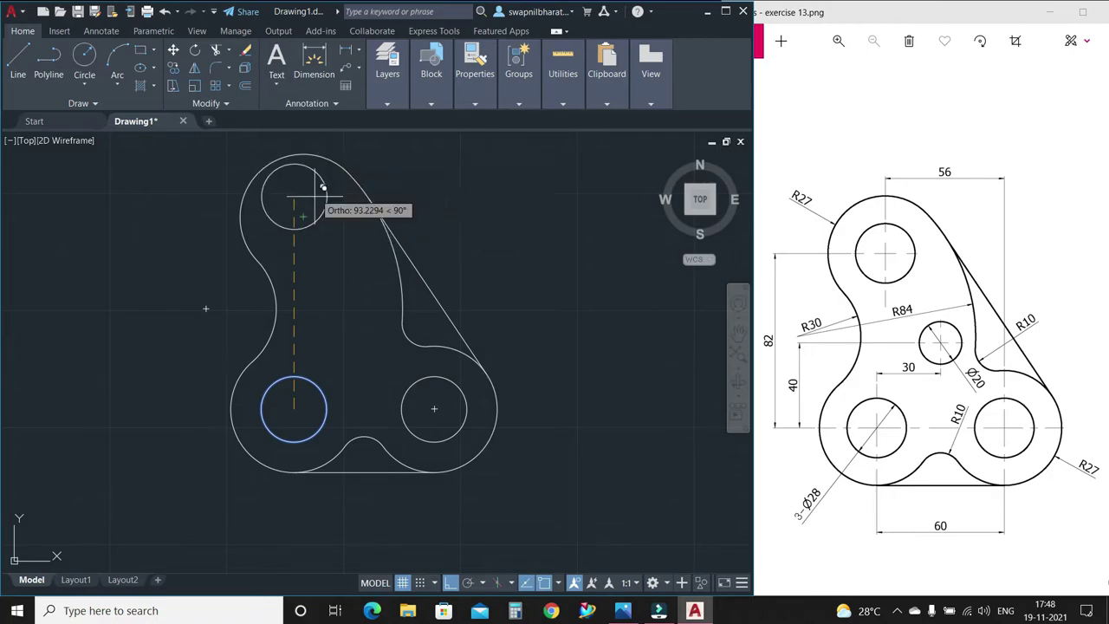
left_click(311, 208)
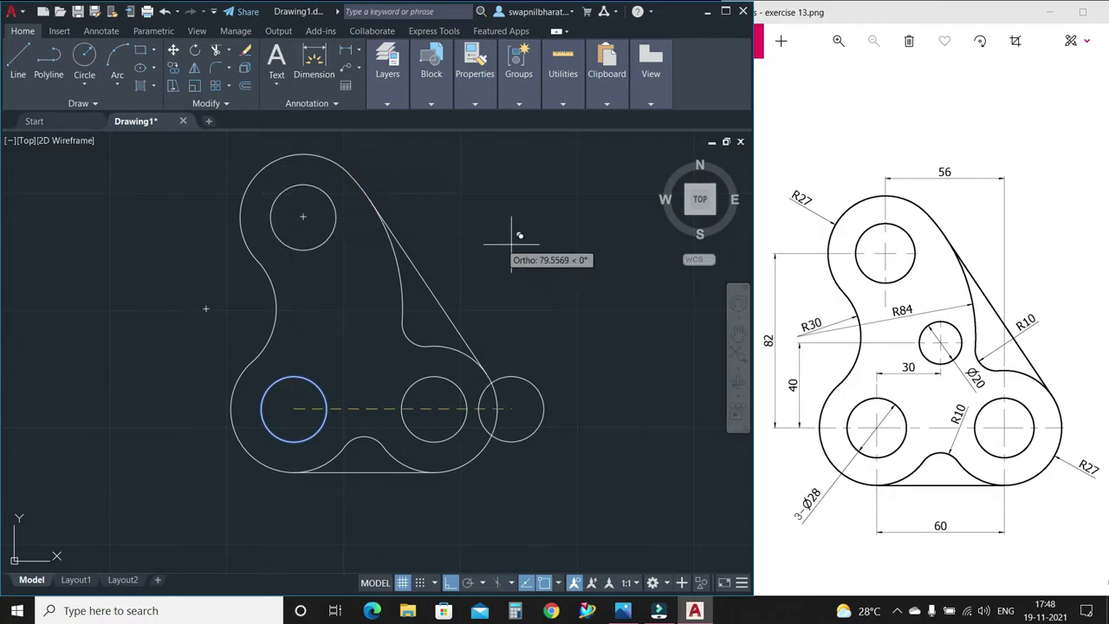
key("Escape")
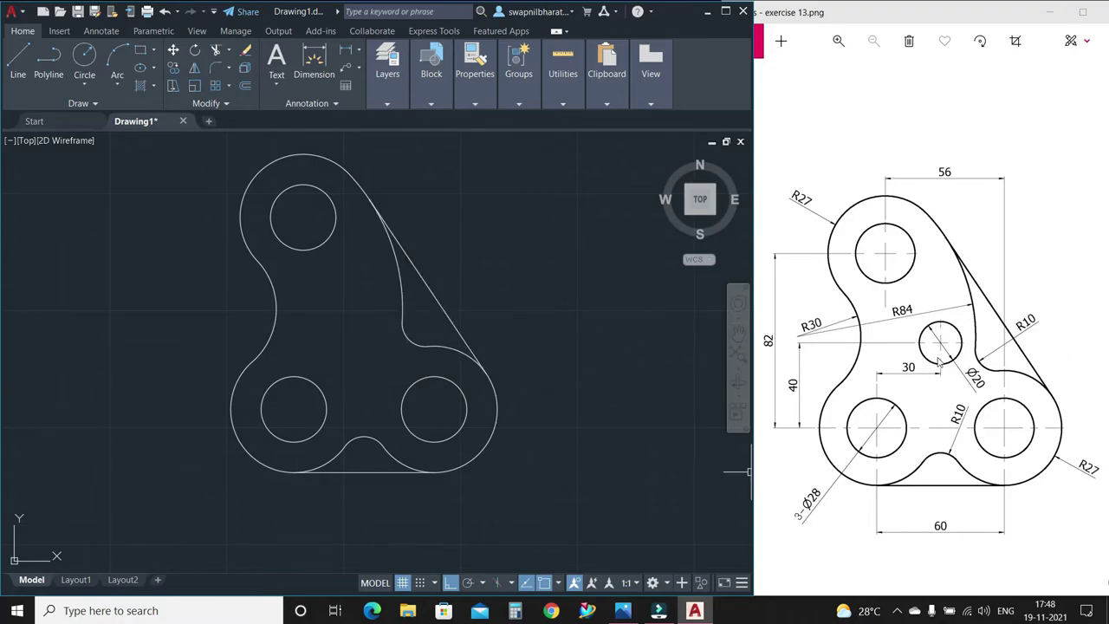
- Draw a construction line from the lower-left hole centre, 40 up then 30 right
left_click(18, 61)
left_click(293, 408)
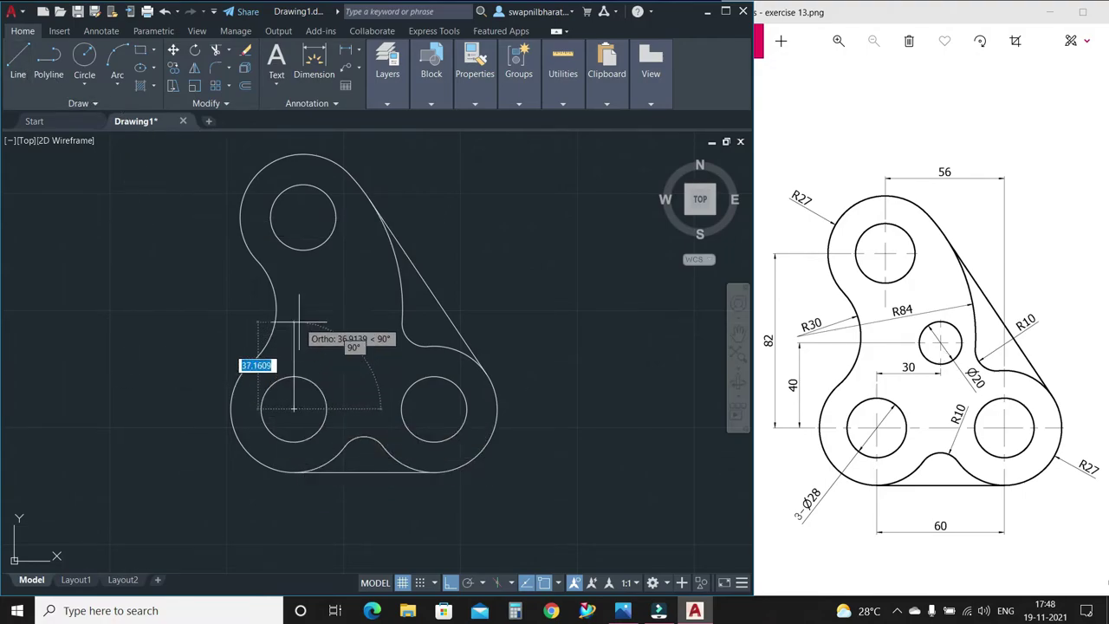
type("40")
key("Return")
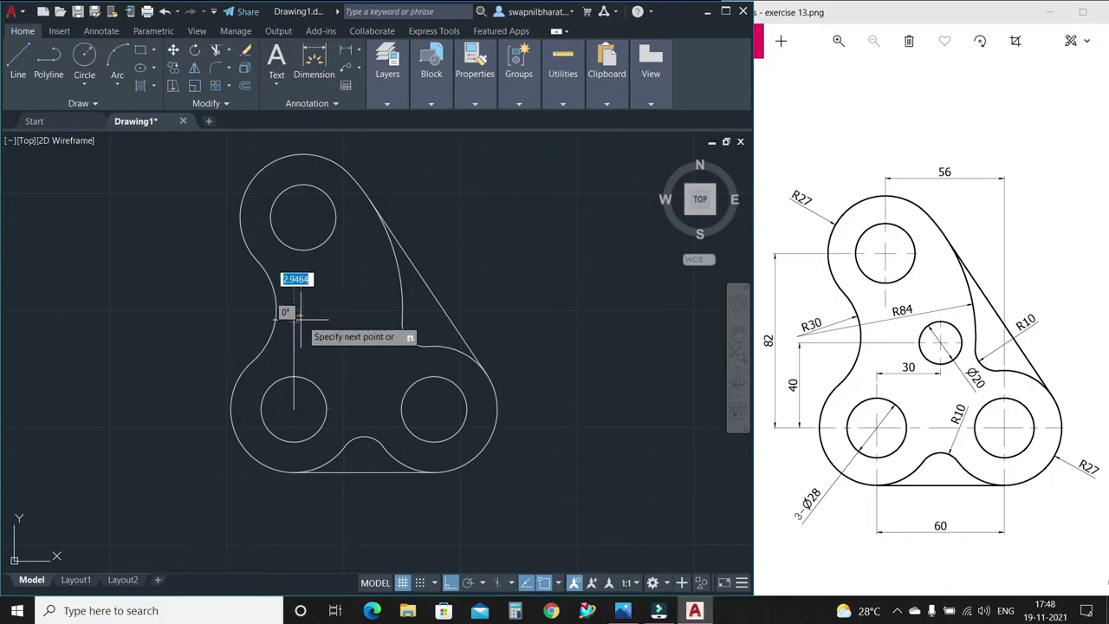
type("30")
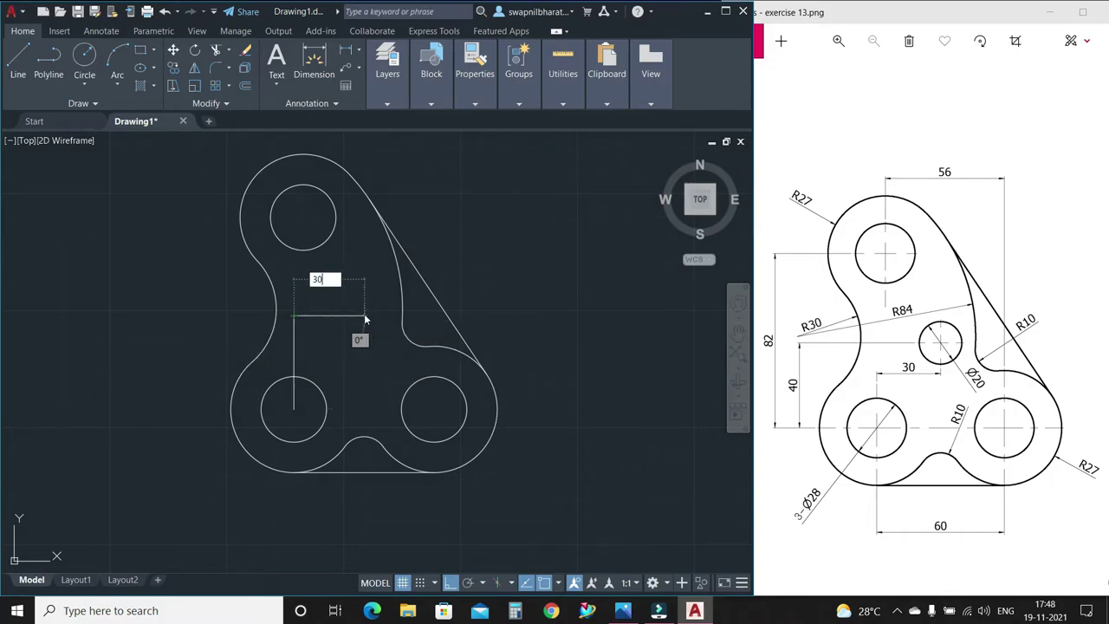
key("Return")
key("Return")
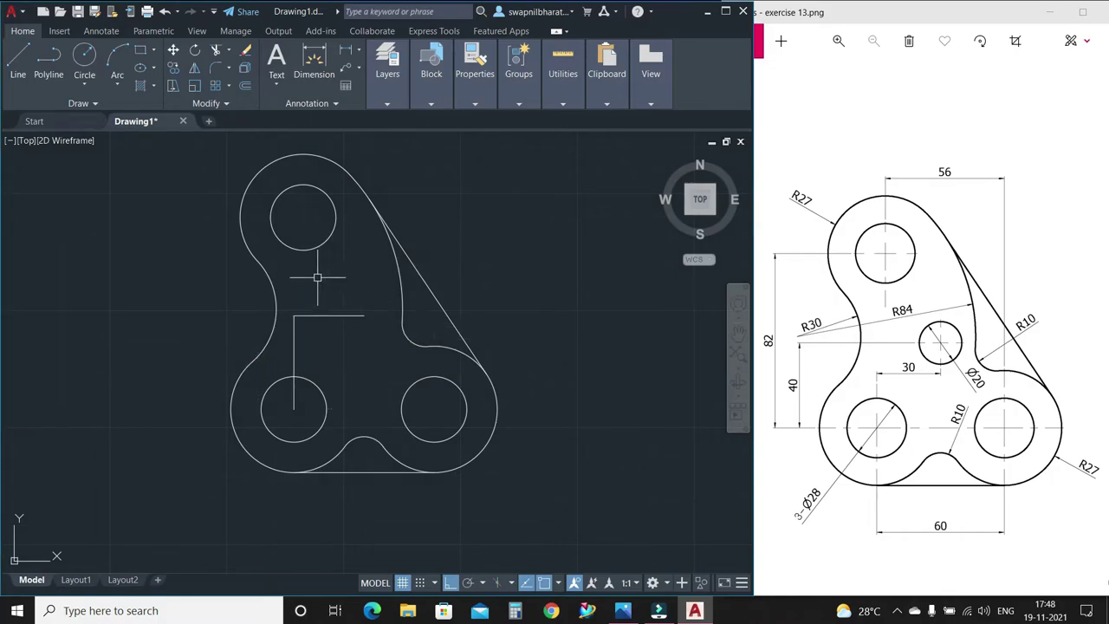
- Draw a radius-10 hole at the construction line's right endpoint
left_click(84, 57)
left_click(364, 315)
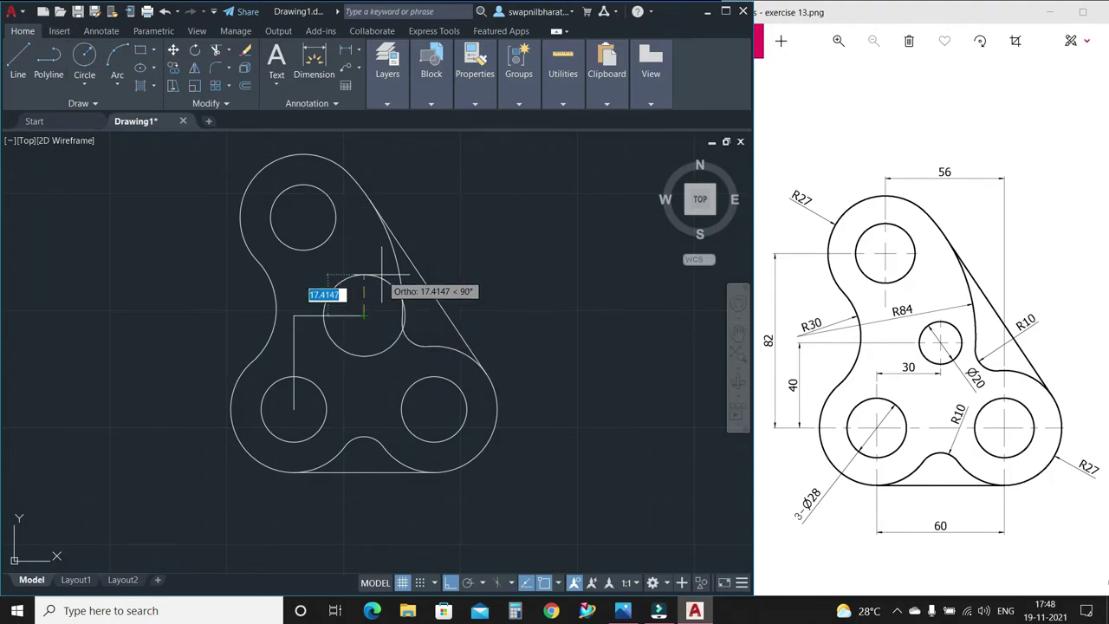
type("10")
key("Return")
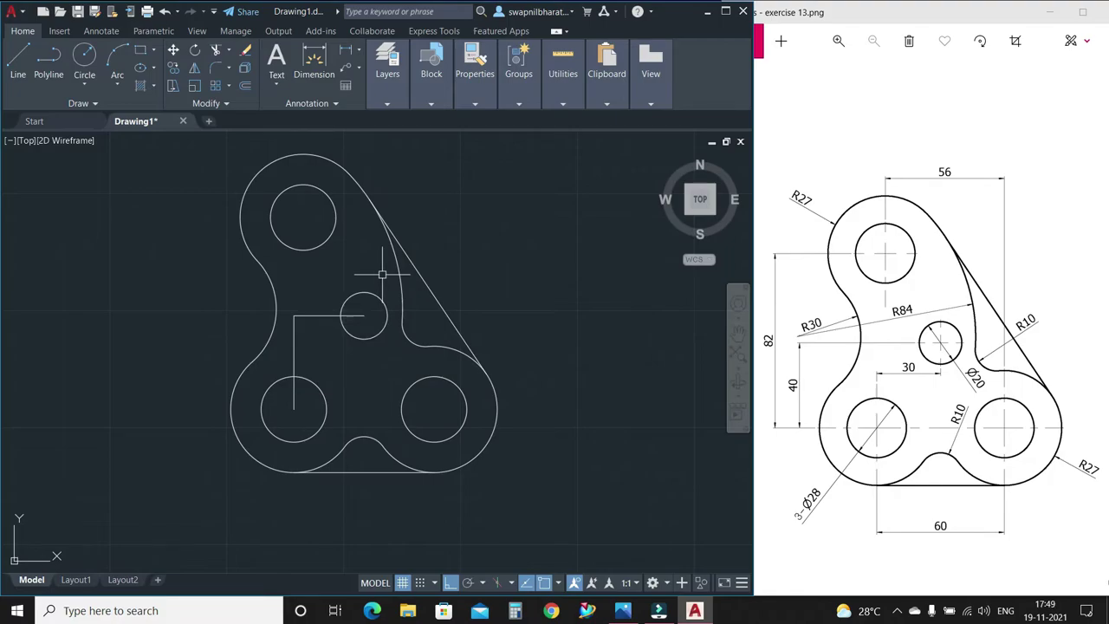
type("TR")
- Trim away all pieces of the construction lines
key("Return")
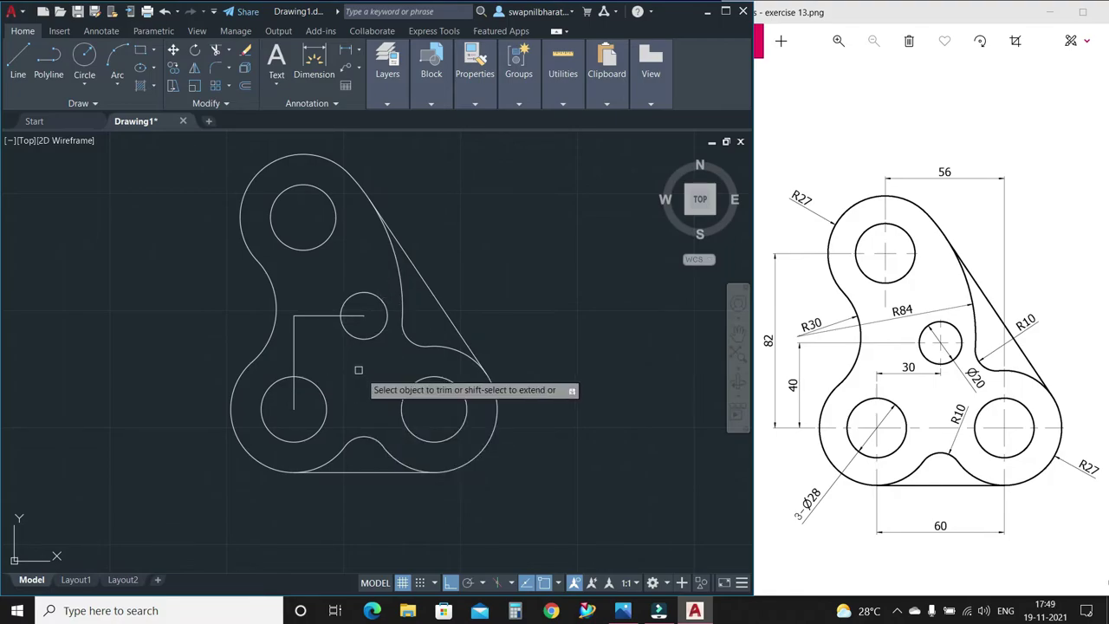
left_click_drag(338, 284, 291, 381)
left_click(293, 394)
left_click(356, 314)
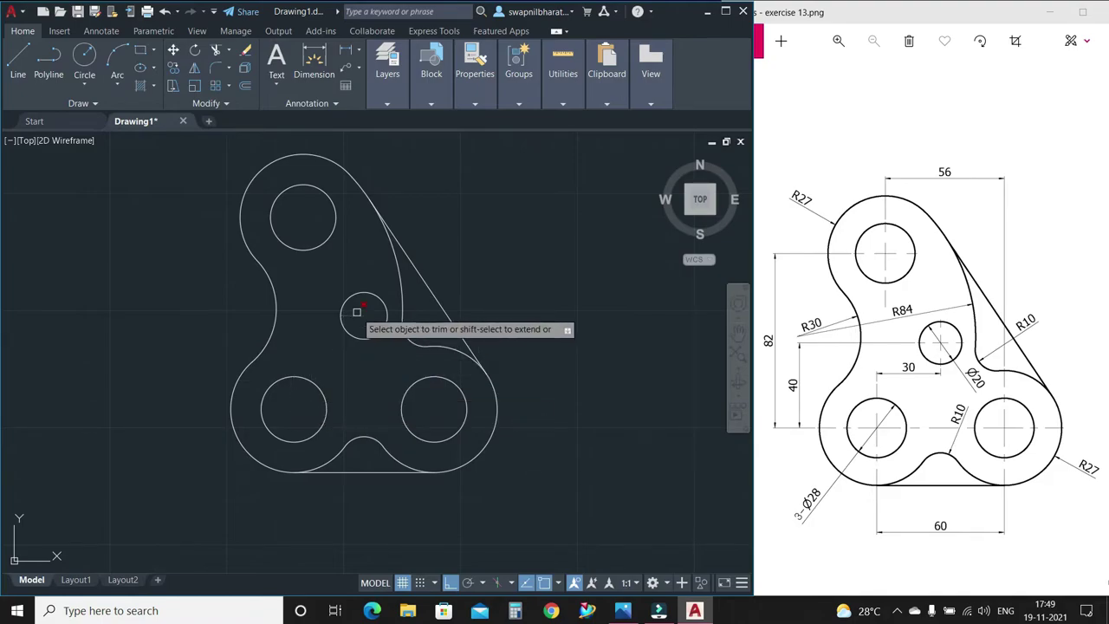
key("Return")
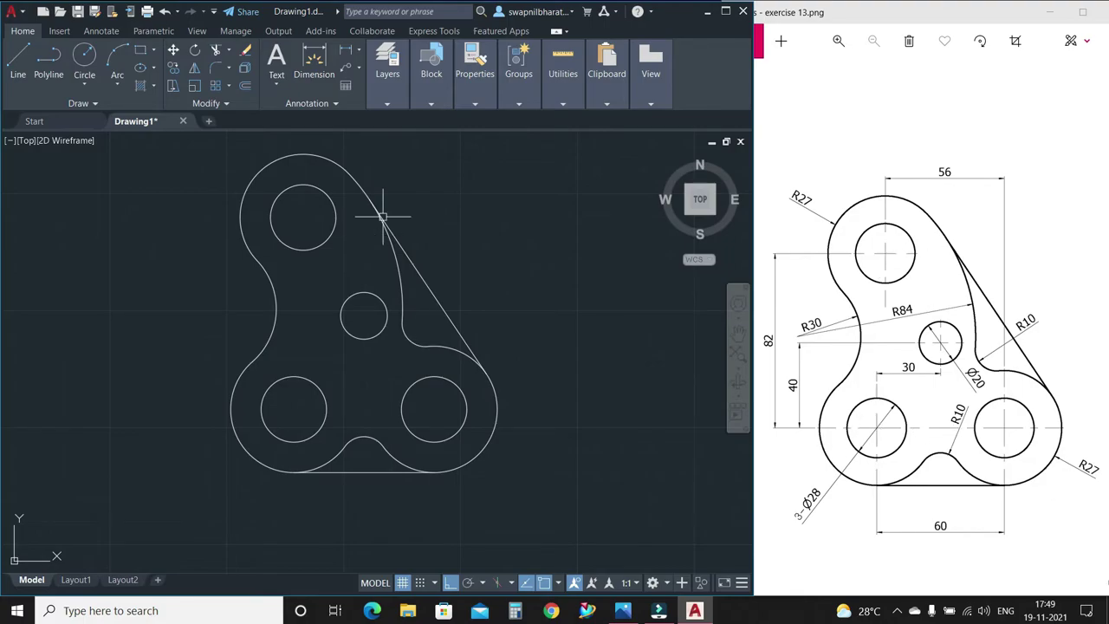
- Add CENTERMARK crosses to the top-left, bottom-left and bottom-right Ø28 holes
type("cen")
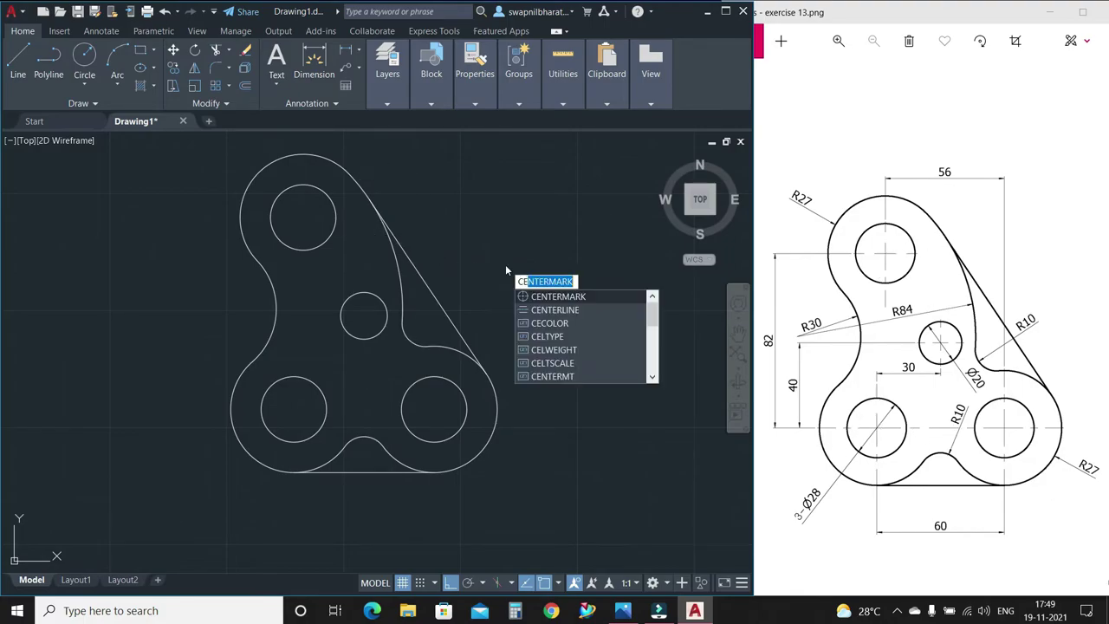
type("tr")
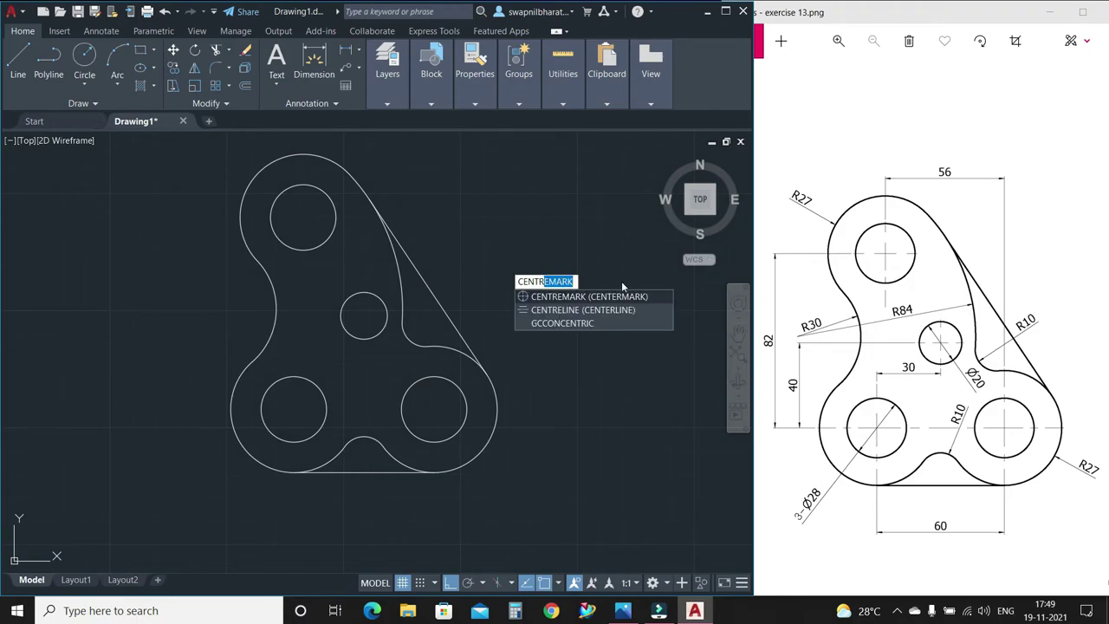
left_click(612, 297)
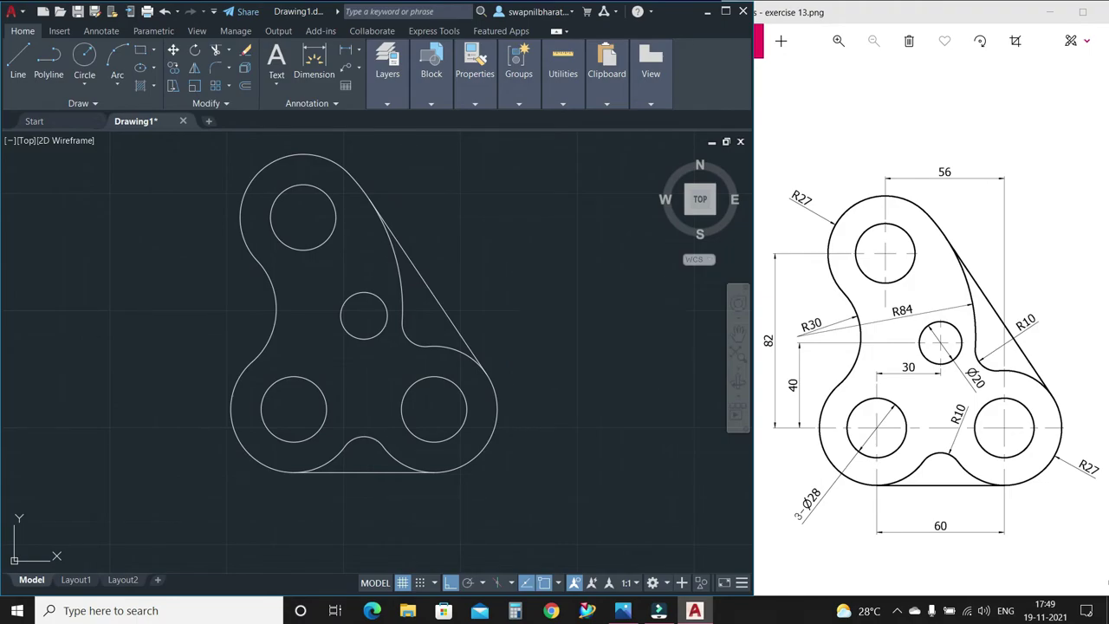
left_click(255, 174)
left_click(239, 444)
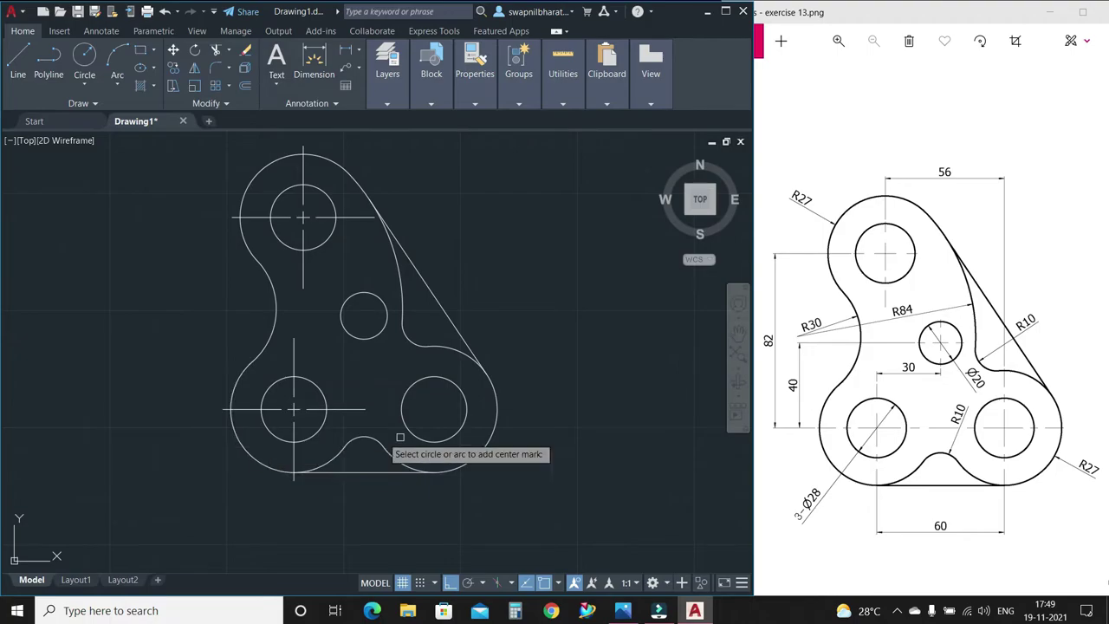
left_click(504, 408)
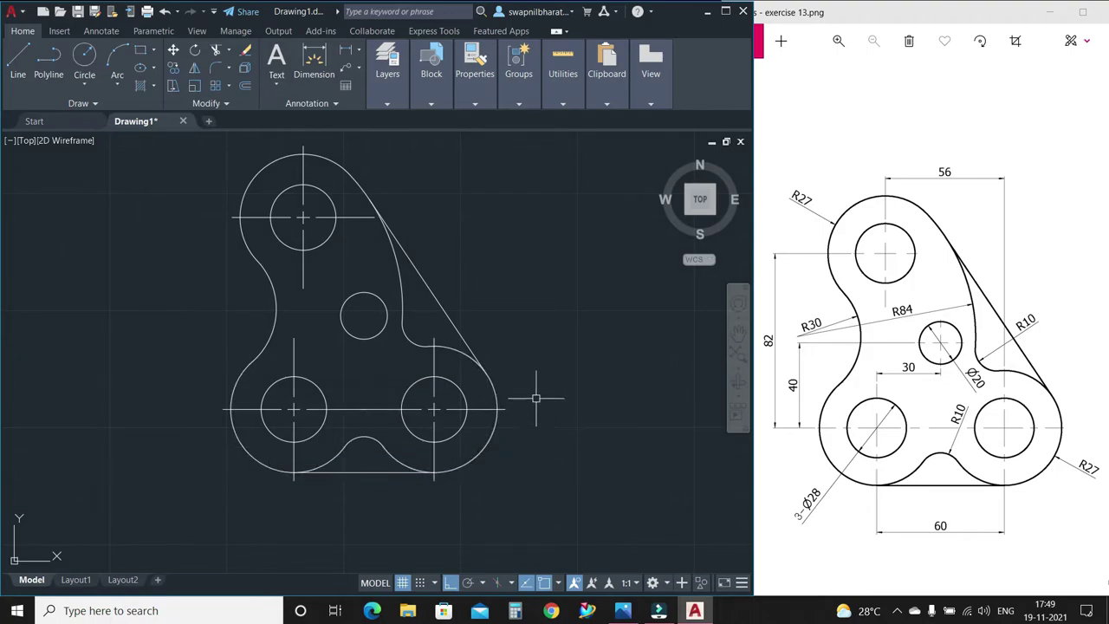
key("Escape")
- Make the top-left, bottom-left and bottom-right center marks red in Quick Properties
left_click(334, 217)
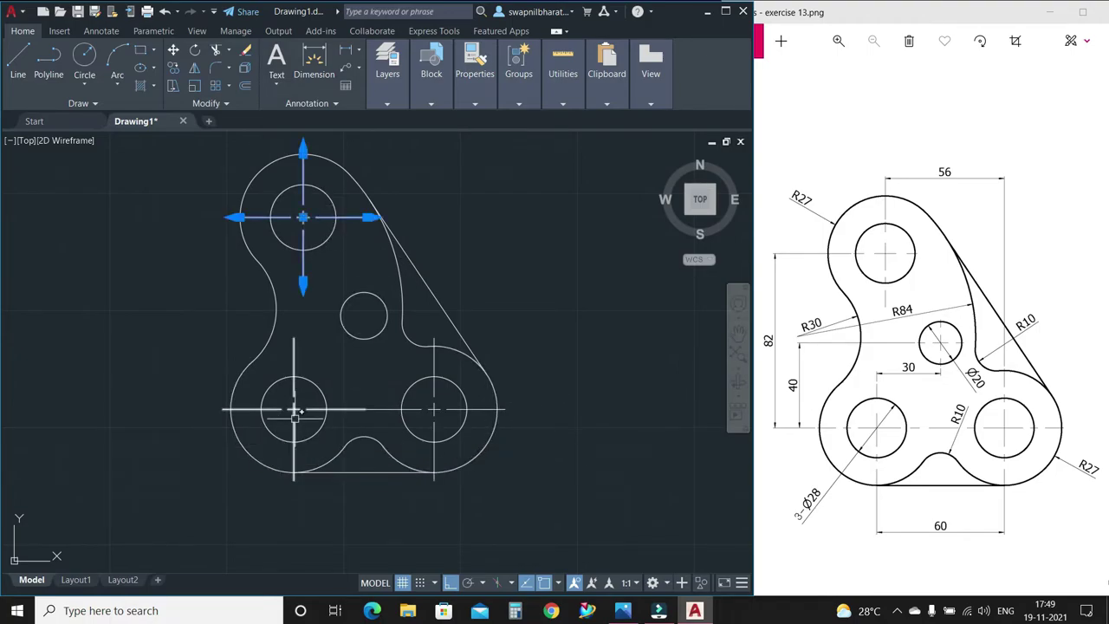
left_click(355, 408)
left_click(407, 408)
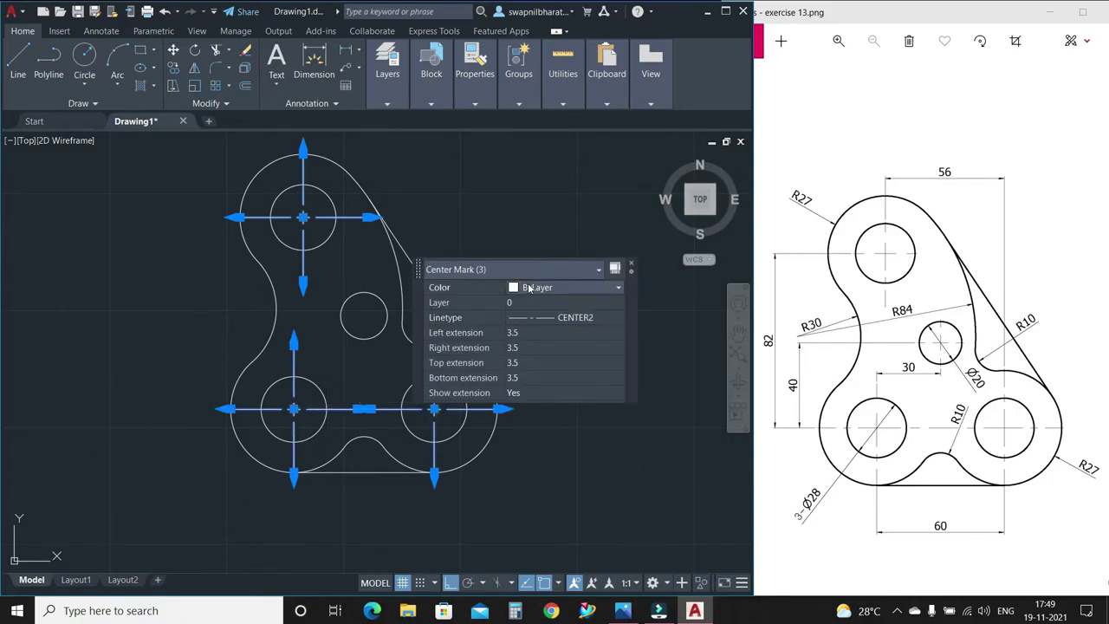
left_click(533, 287)
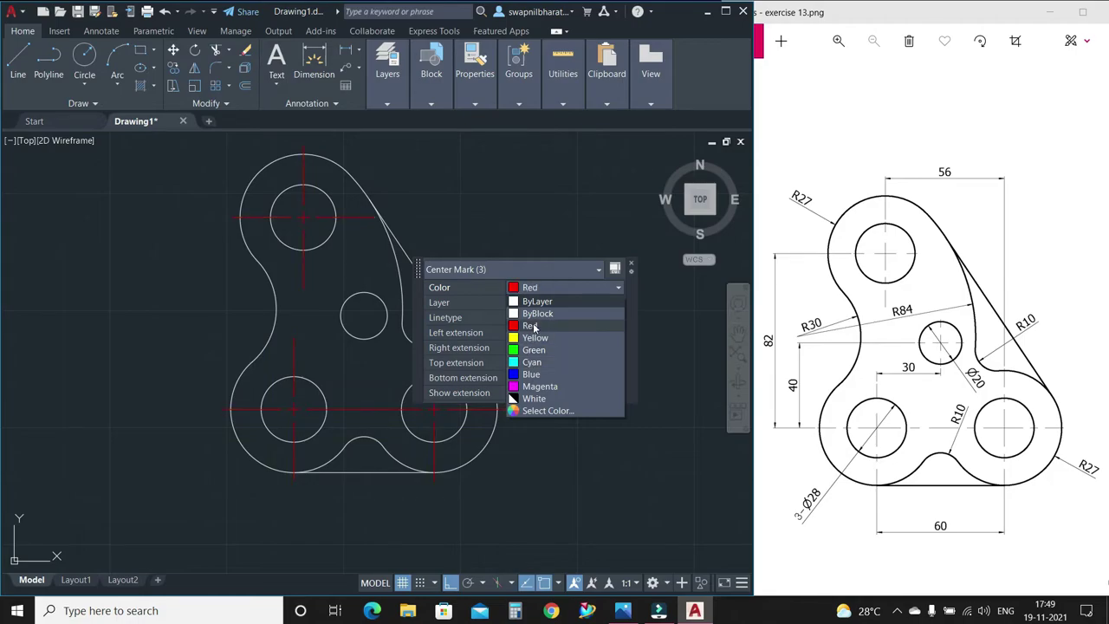
left_click(533, 328)
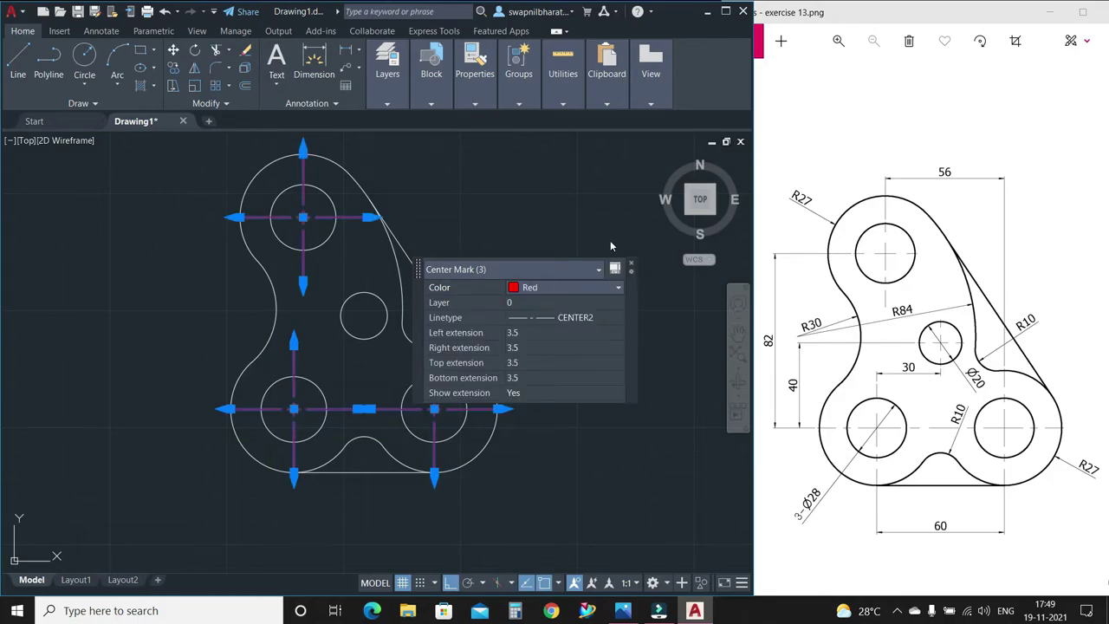
key("Escape")
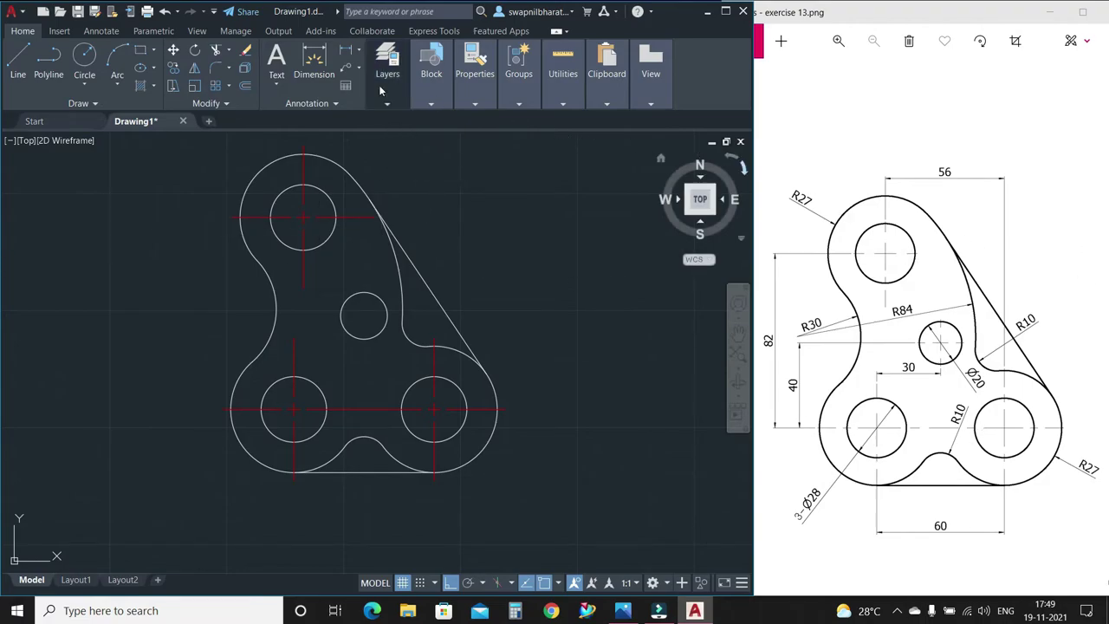
- Add R27 radius dimensions to the top arc and the lower-right arc
left_click(358, 51)
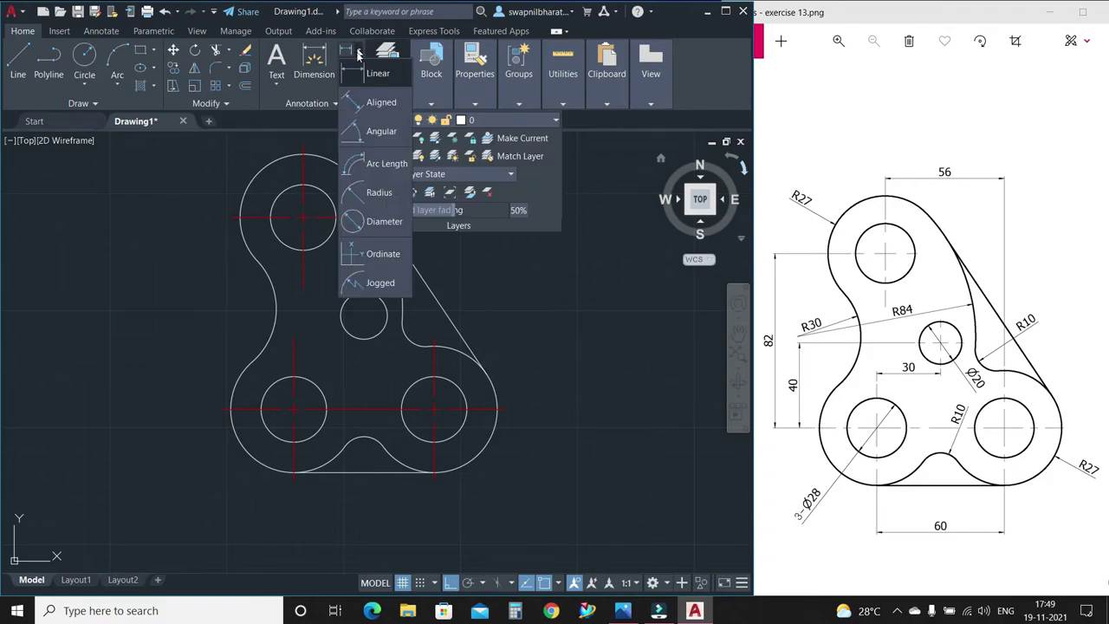
left_click(364, 191)
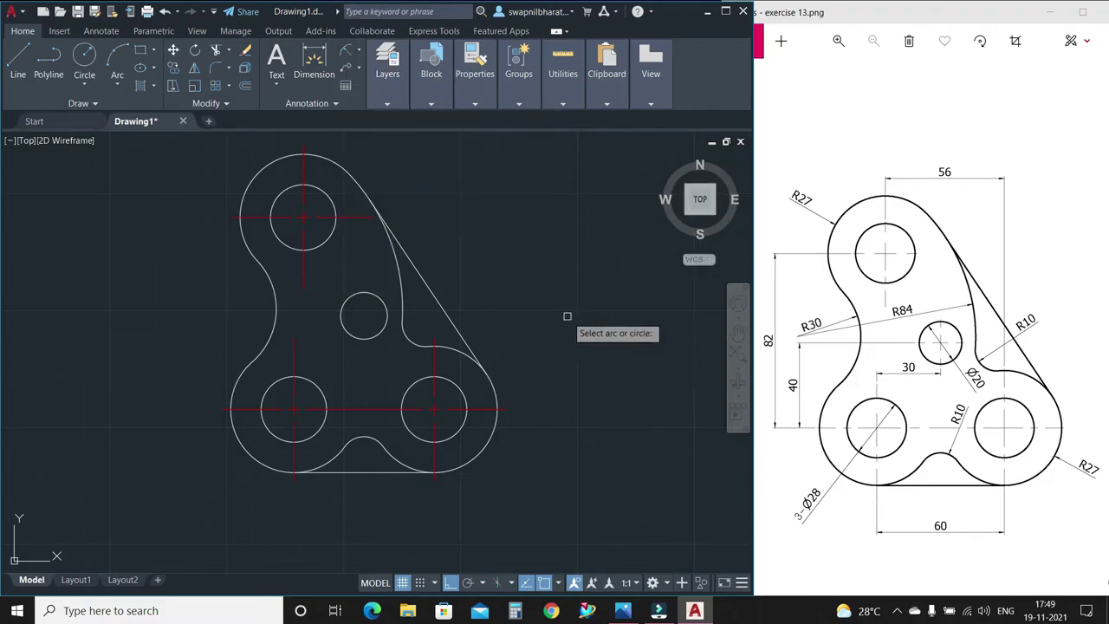
left_click(259, 171)
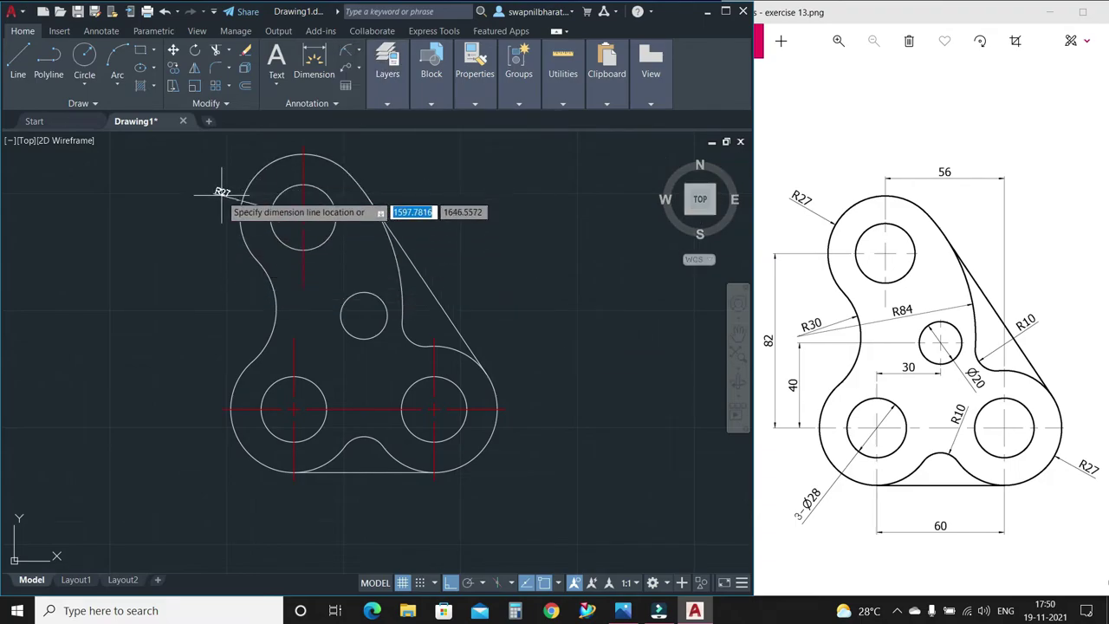
left_click(222, 188)
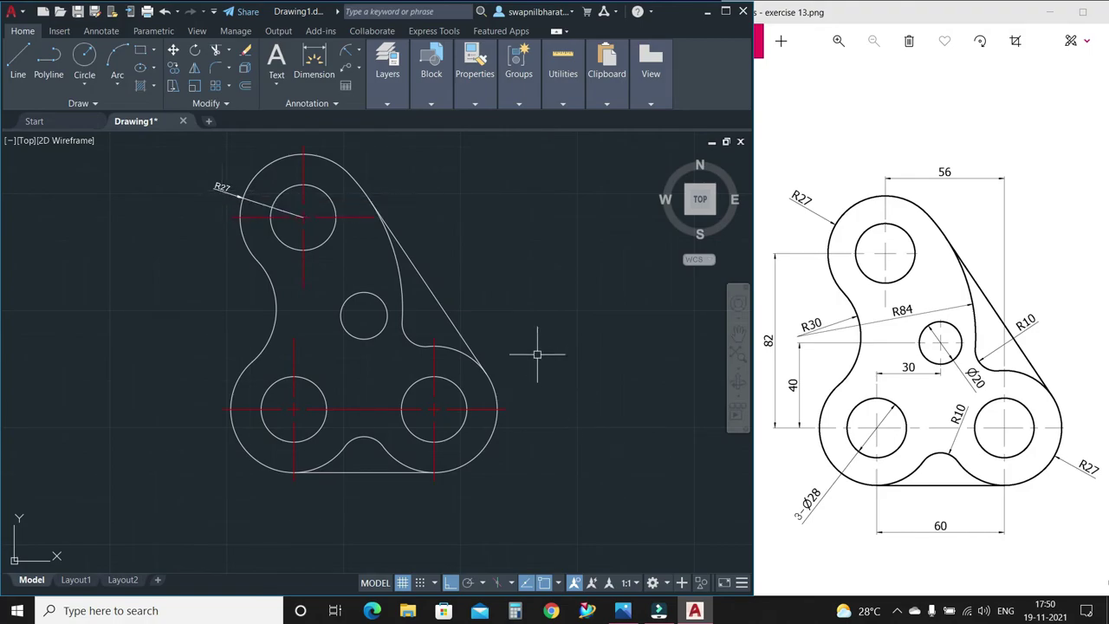
key("Return")
scroll(520, 424, "up", 2)
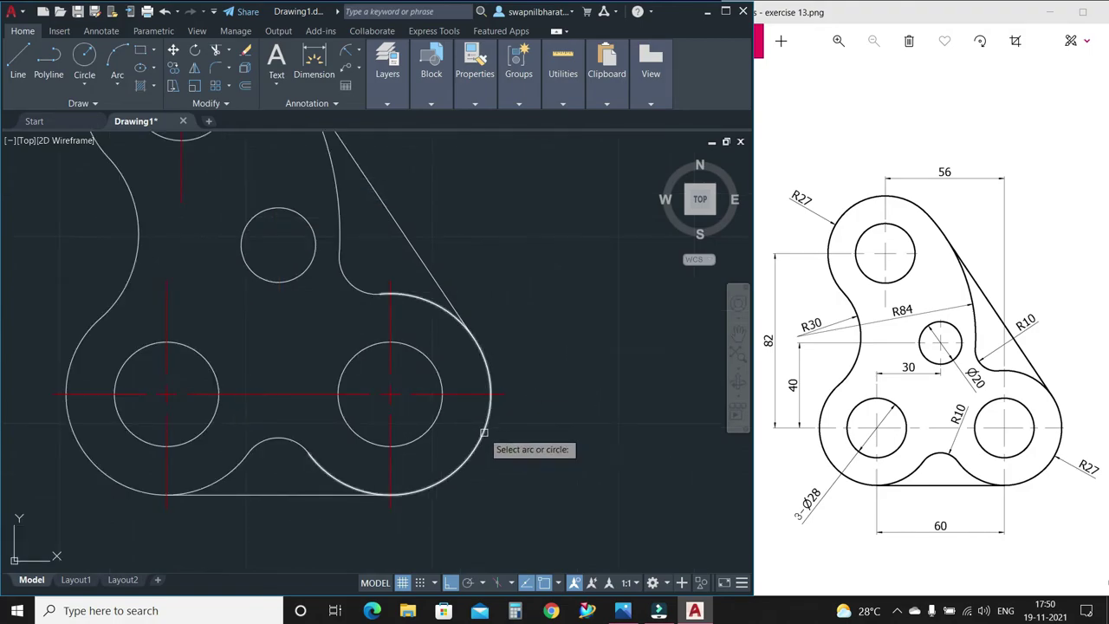
left_click(484, 433)
left_click(518, 432)
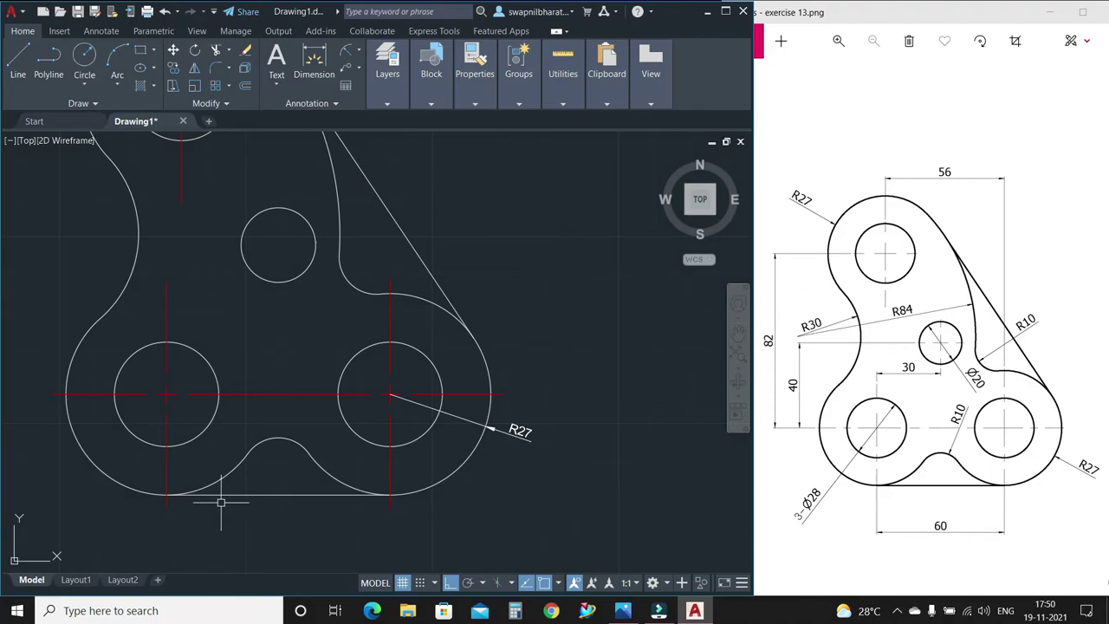
scroll(218, 495, "down", 3)
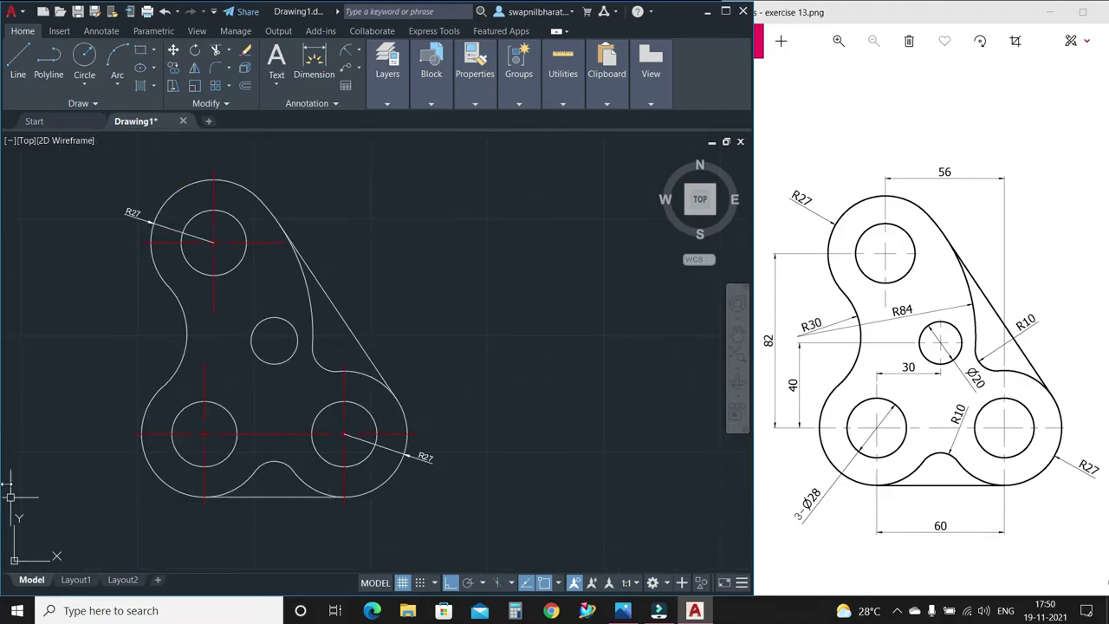
scroll(60, 501, "up", 3)
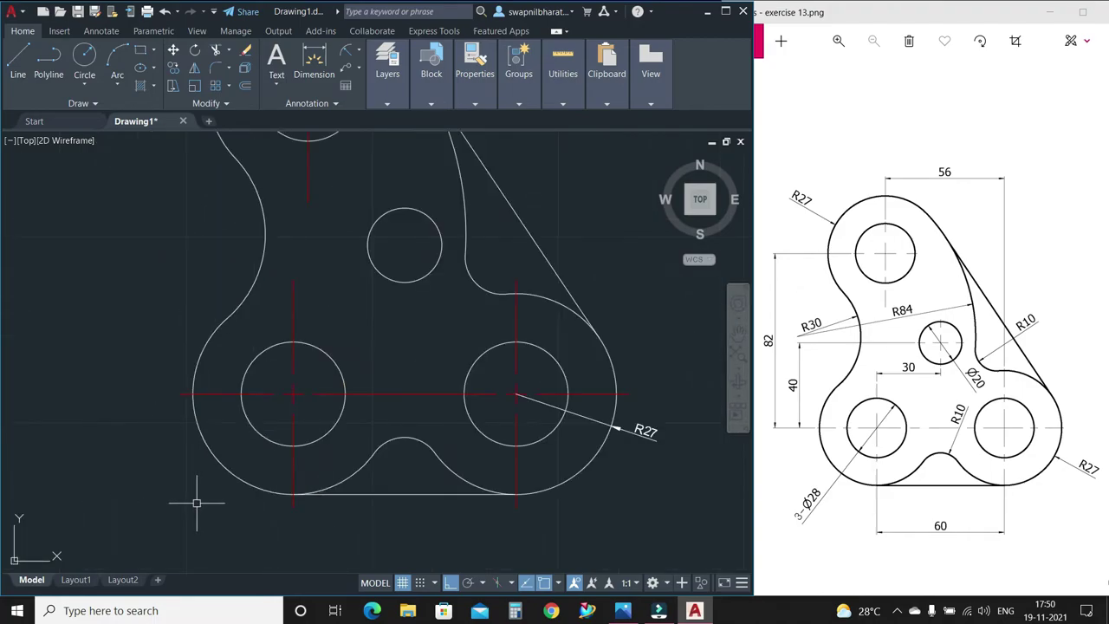
- Dimension the bottom notch as R10 and the left arc as R30
left_click(346, 50)
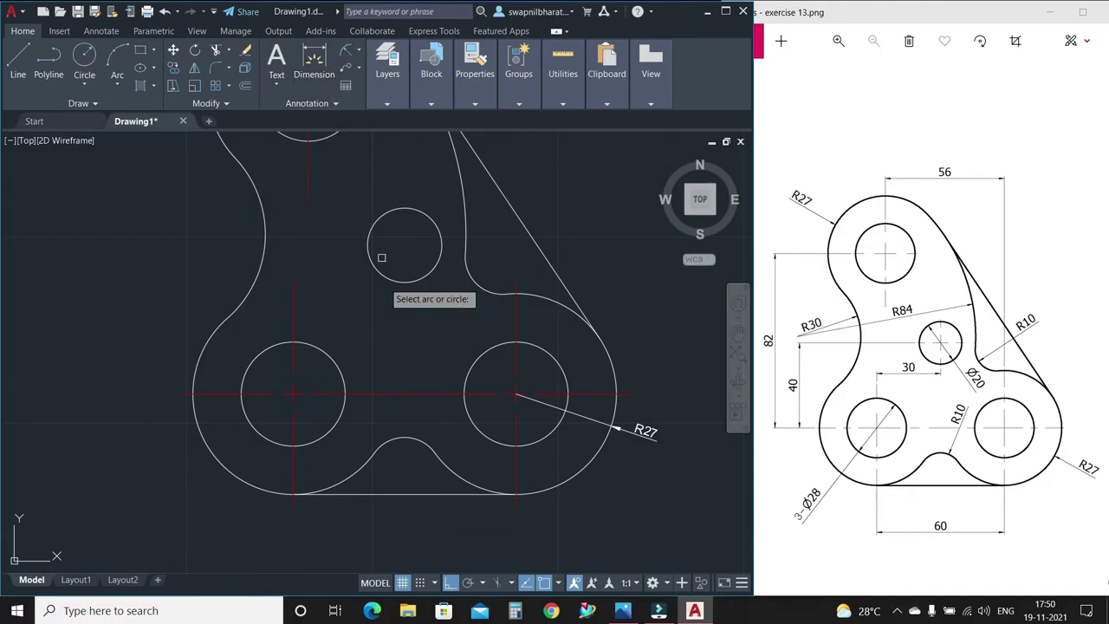
left_click(394, 439)
left_click(408, 400)
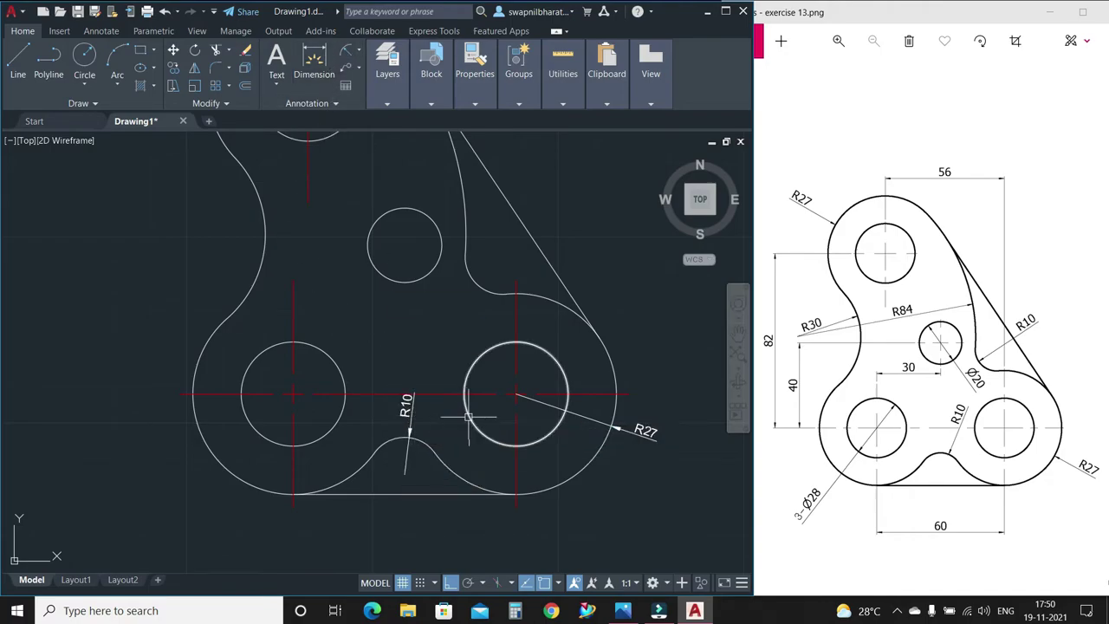
key("Return")
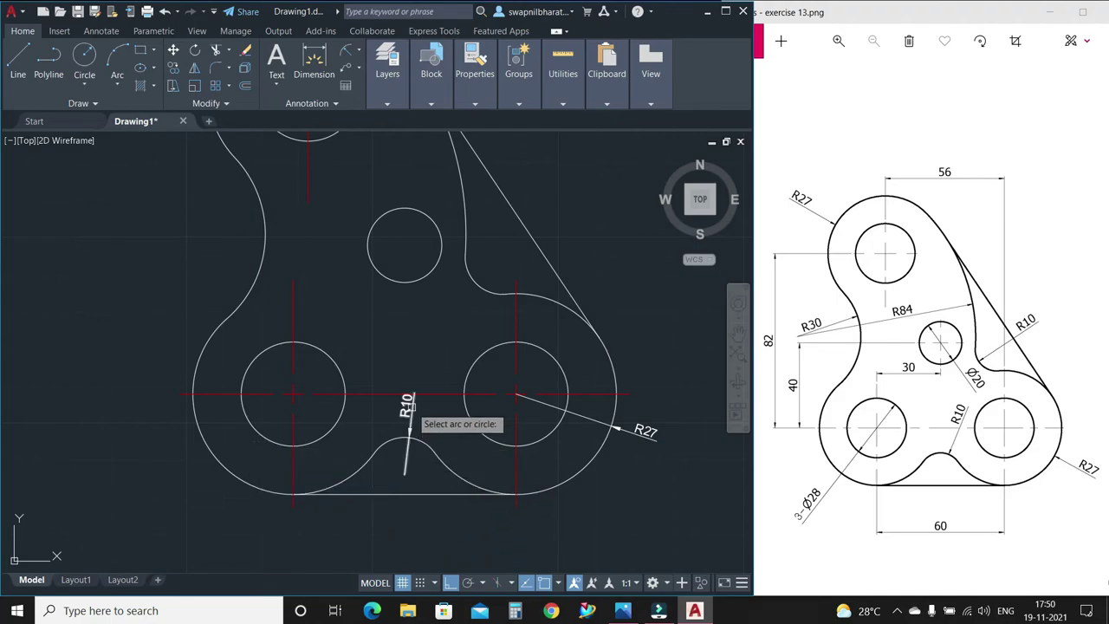
left_click(261, 235)
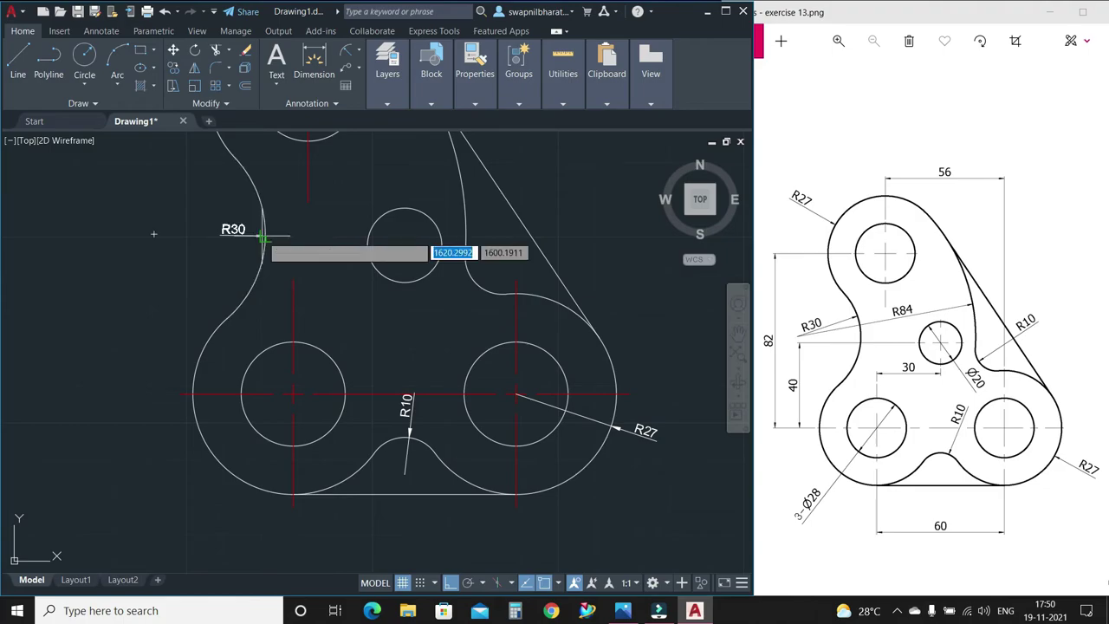
left_click(260, 234)
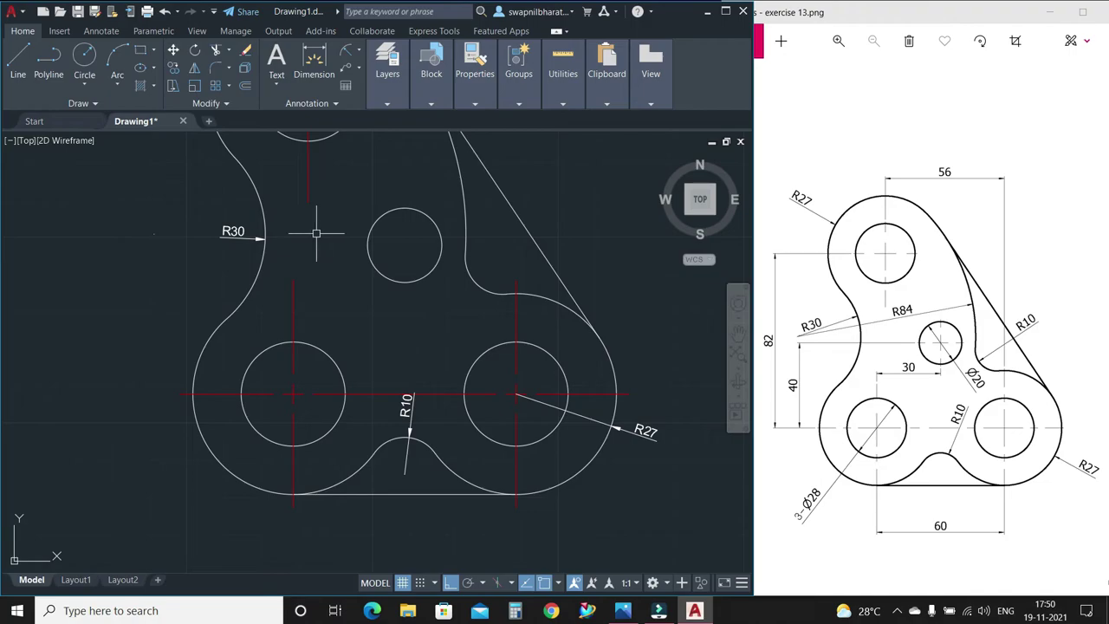
- Dimension the long right curve as R84 and the small fillet as R10
key("Return")
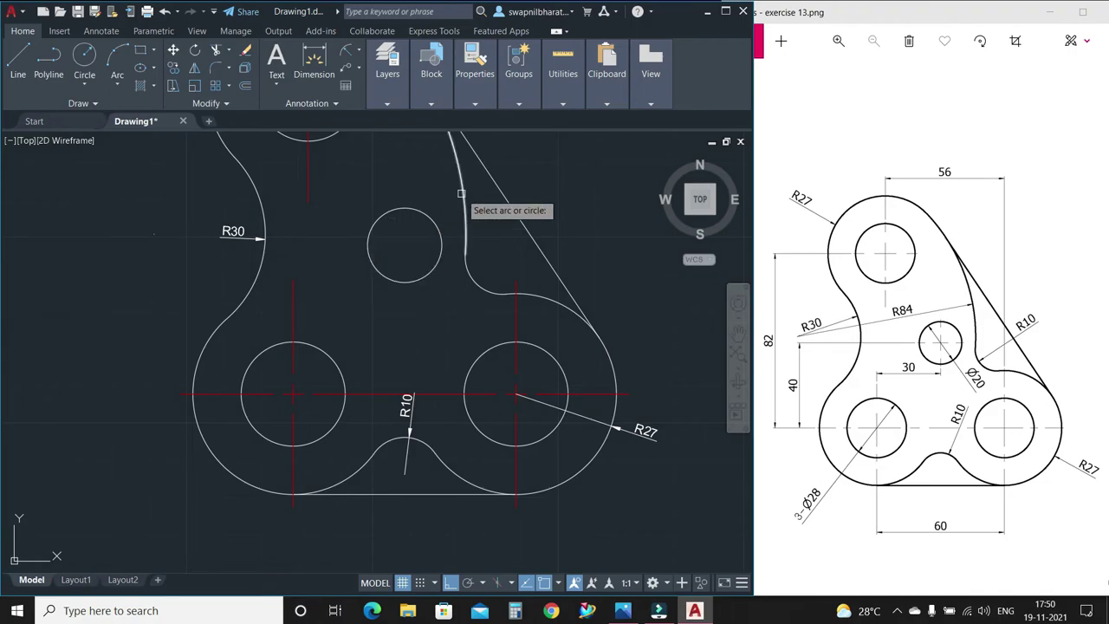
left_click(458, 195)
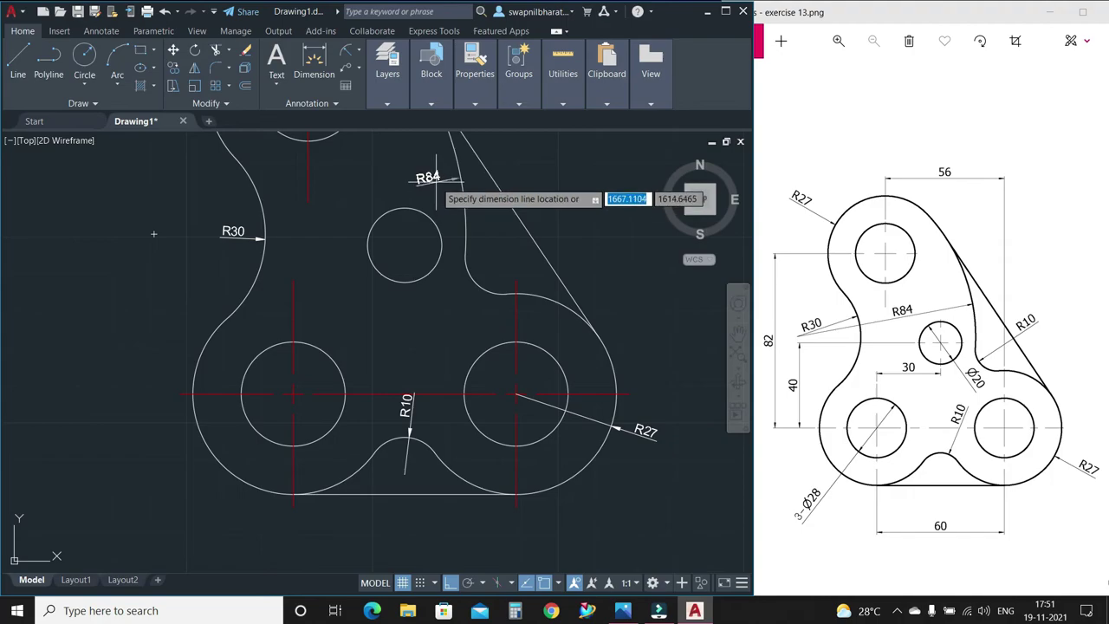
left_click(435, 191)
scroll(524, 260, "down", 4)
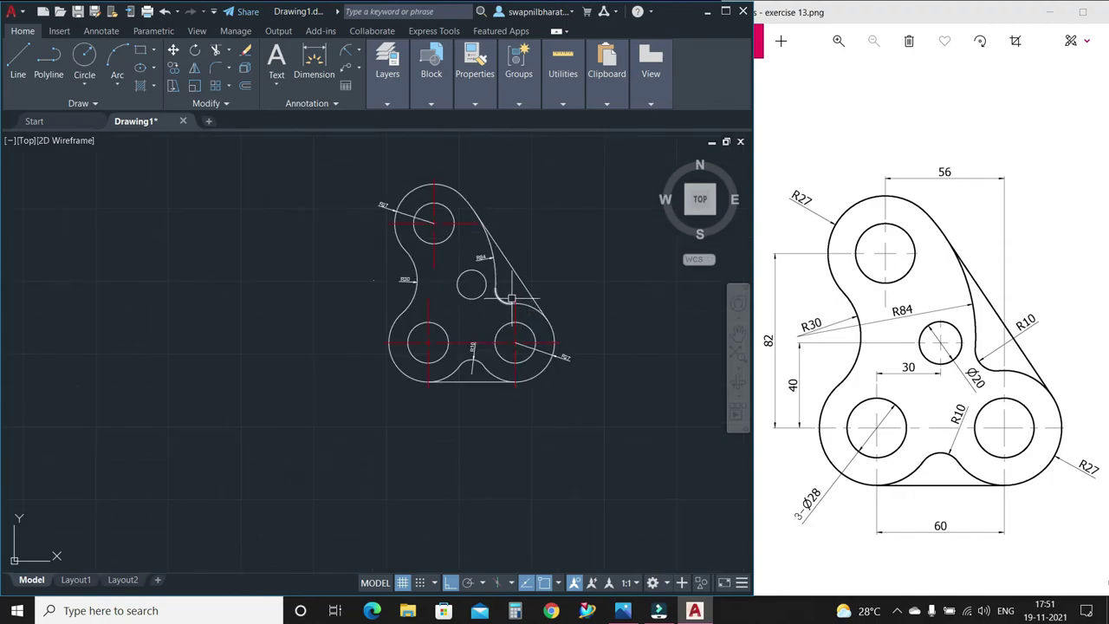
scroll(518, 251, "up", 4)
key("Return")
left_click(483, 297)
left_click(509, 270)
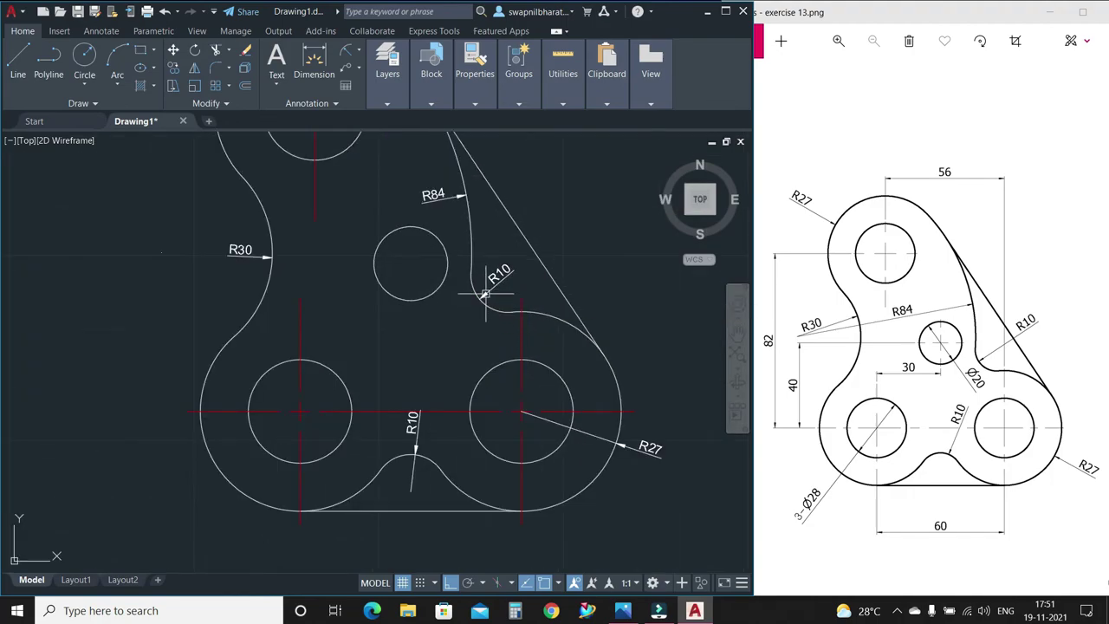
scroll(247, 499, "down", 2)
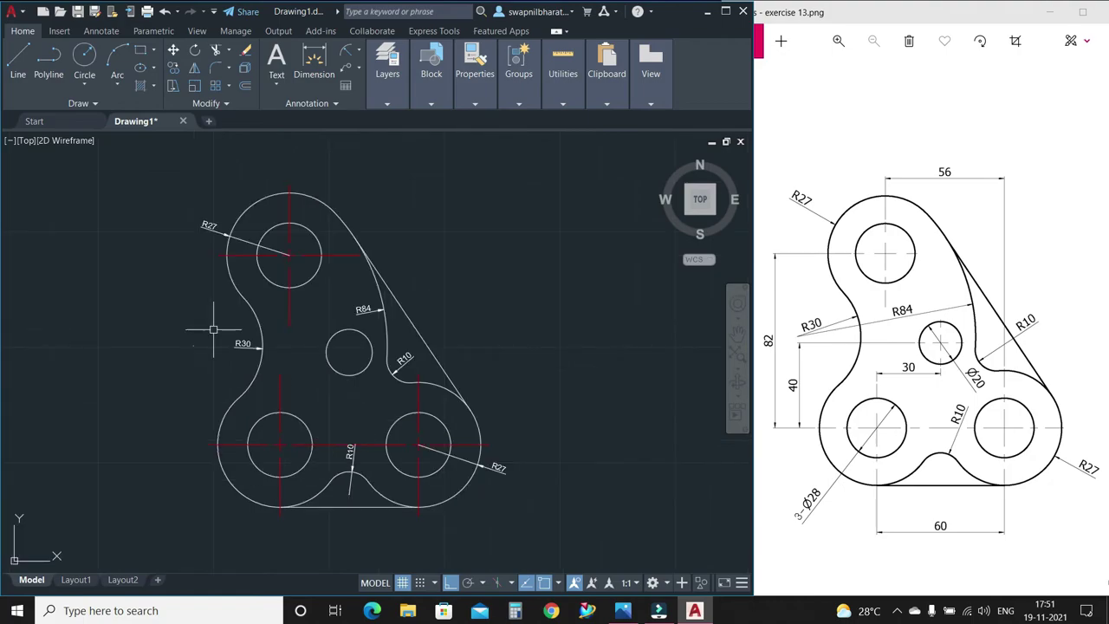
- Place diameter dimensions Ø28 on the top circle, Ø20 on the small circle, Ø28 on the lower-left circle
left_click(360, 52)
left_click(385, 218)
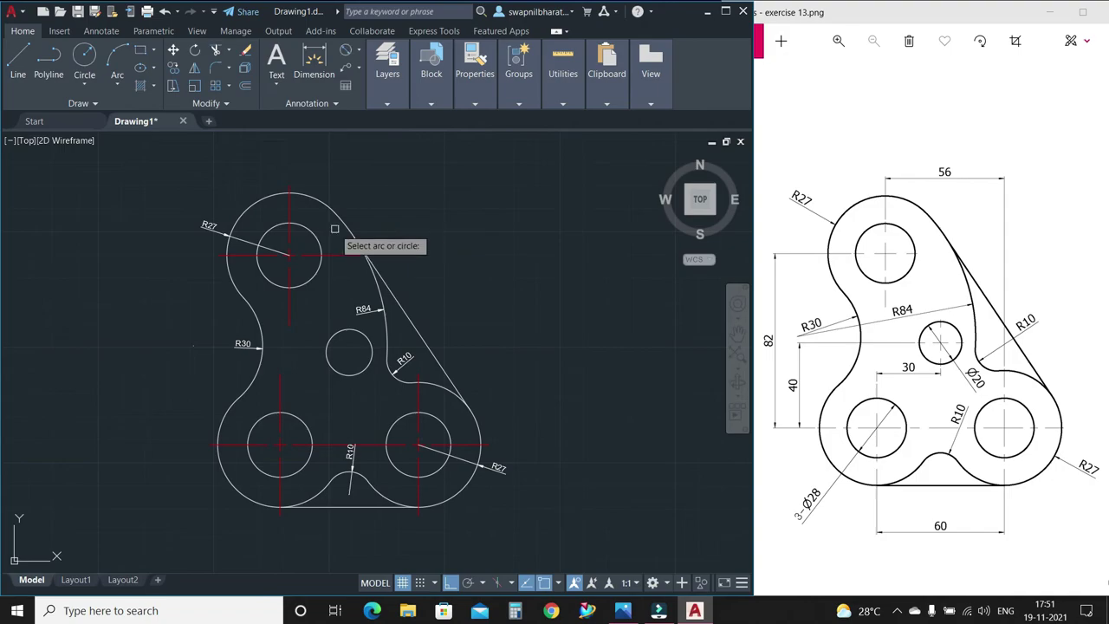
left_click(305, 230)
left_click(328, 224)
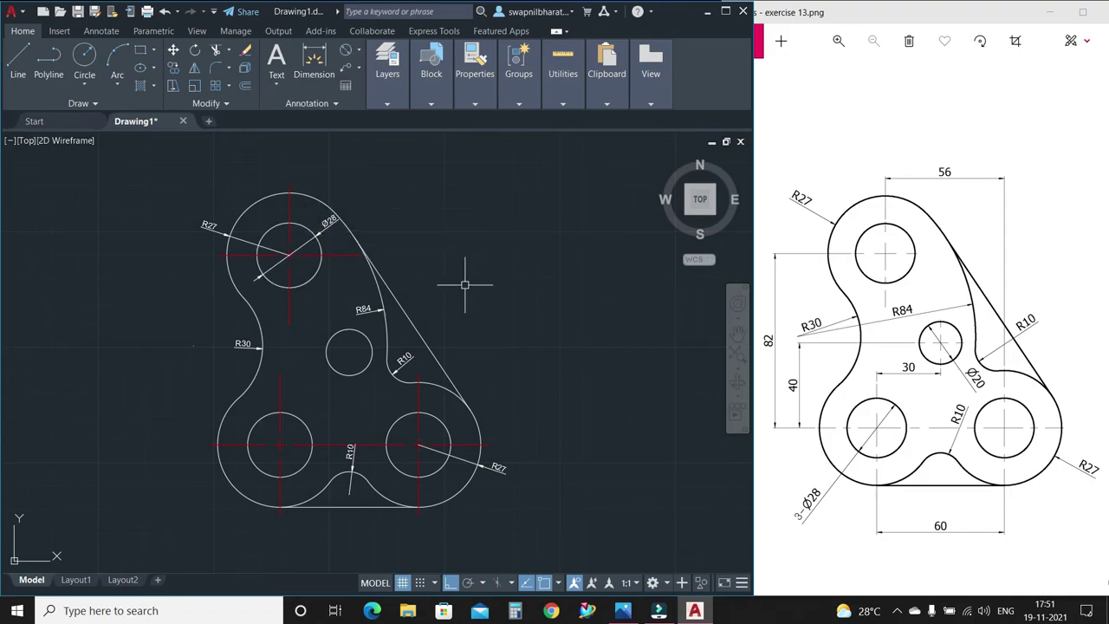
key("Return")
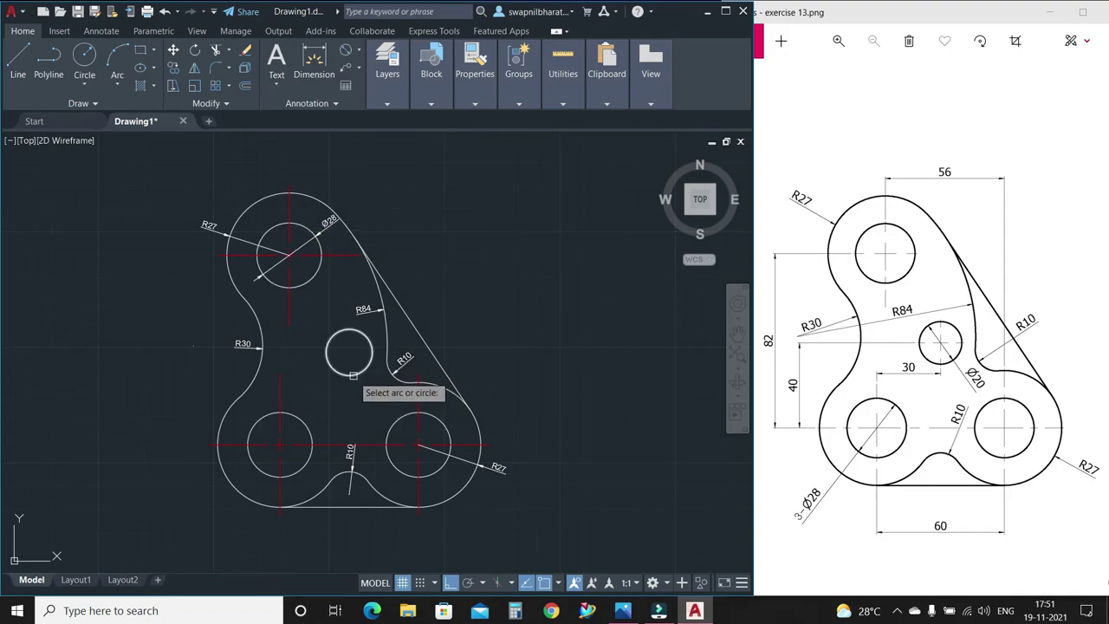
left_click(366, 368)
left_click(368, 394)
key("Return")
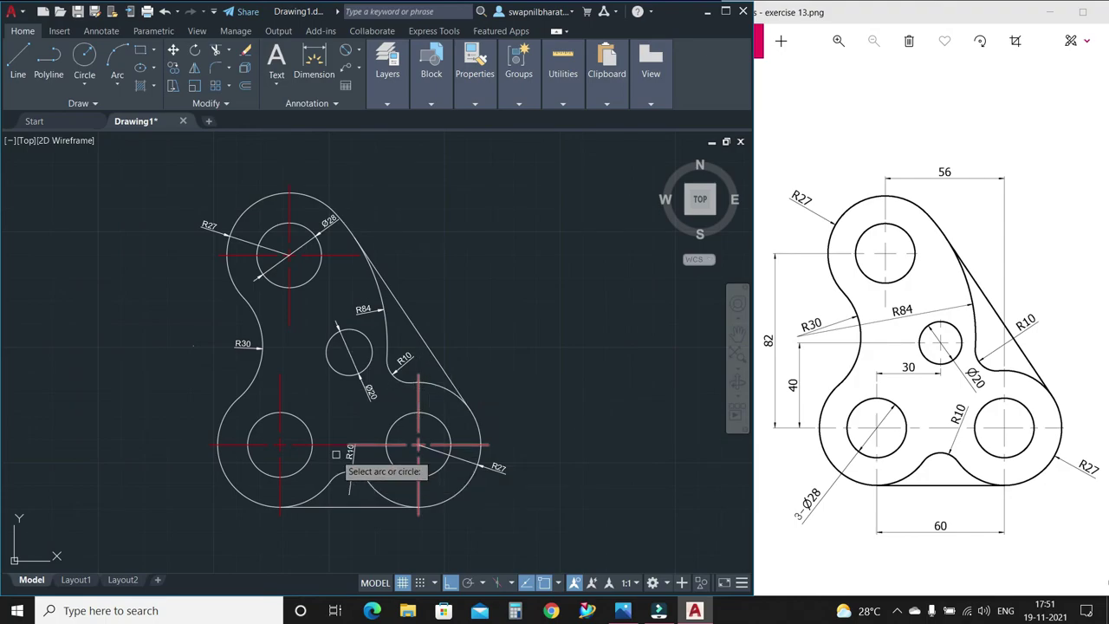
left_click(299, 422)
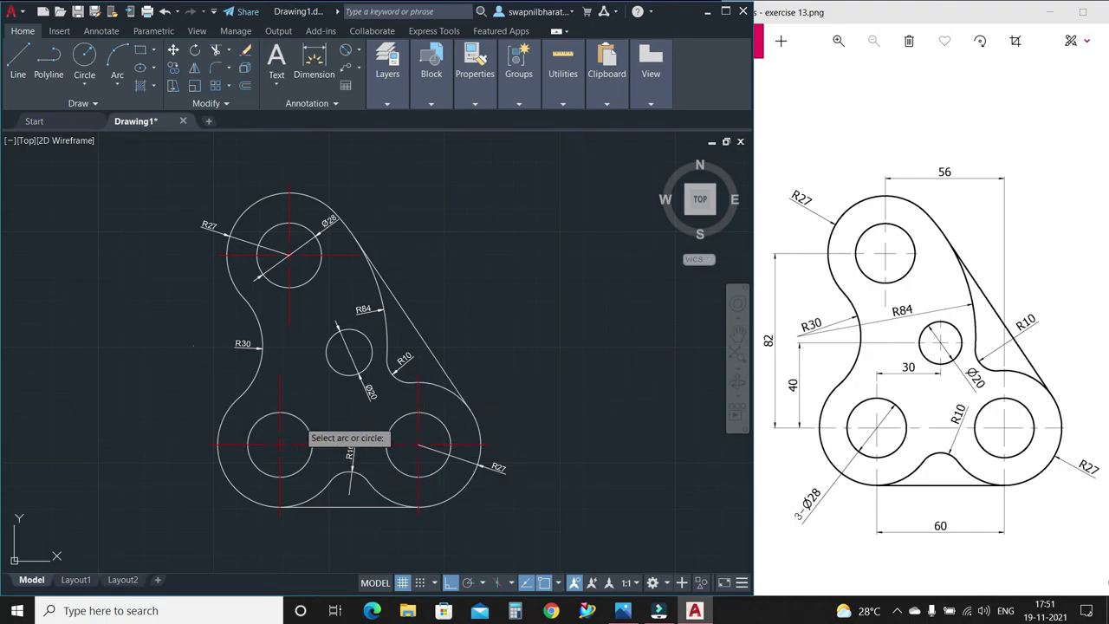
left_click(323, 407)
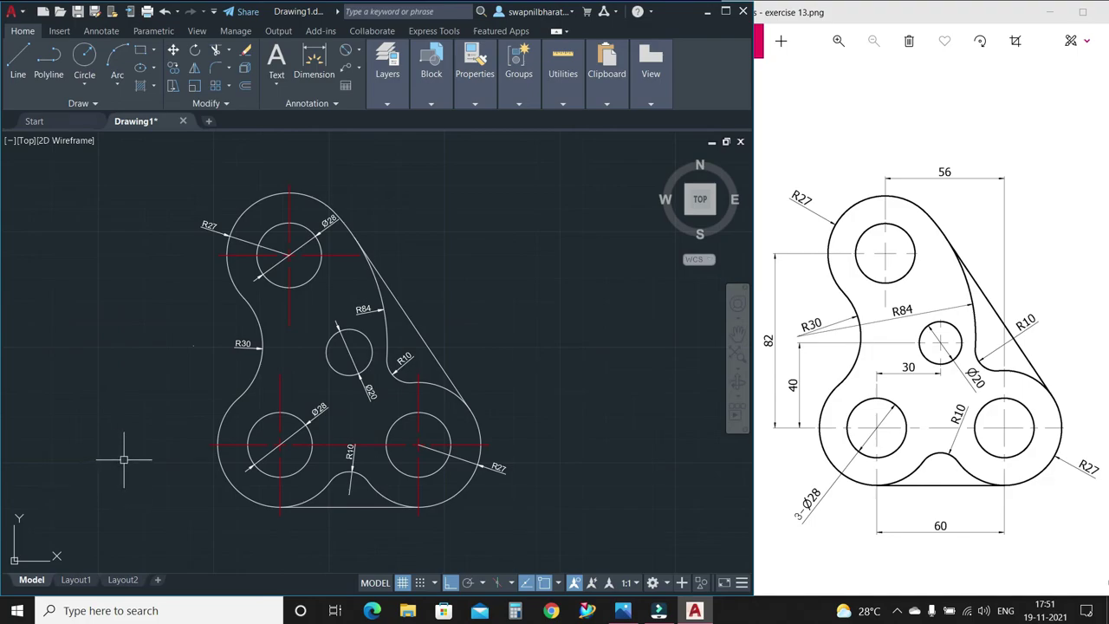
- Add vertical linear dimensions 82 and 40 between circle centres, left of the part
left_click(358, 56)
left_click(373, 77)
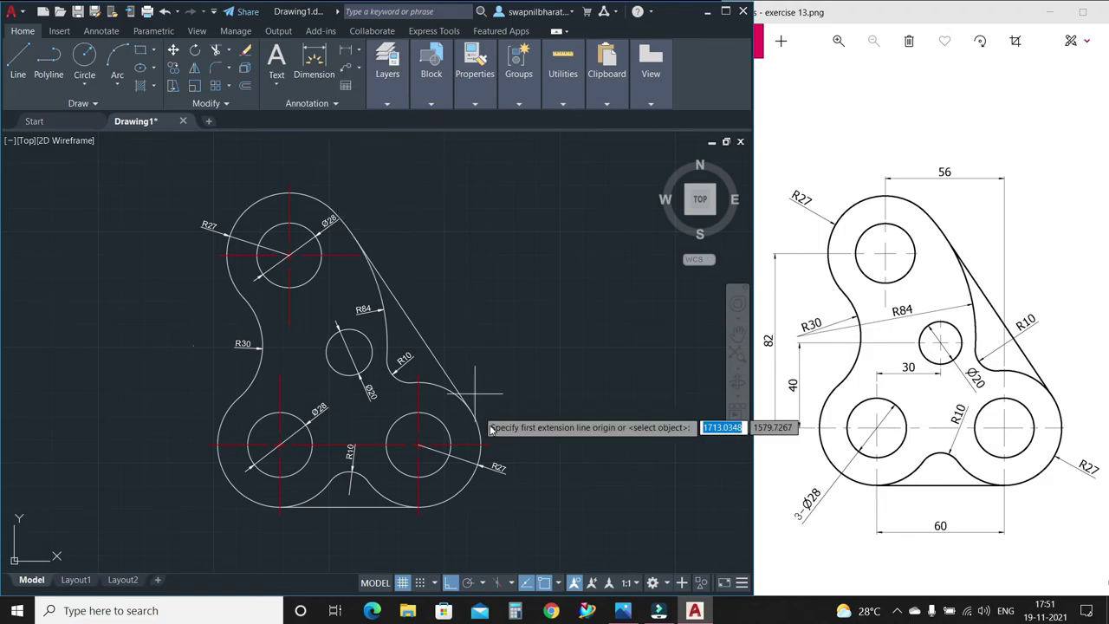
left_click(289, 253)
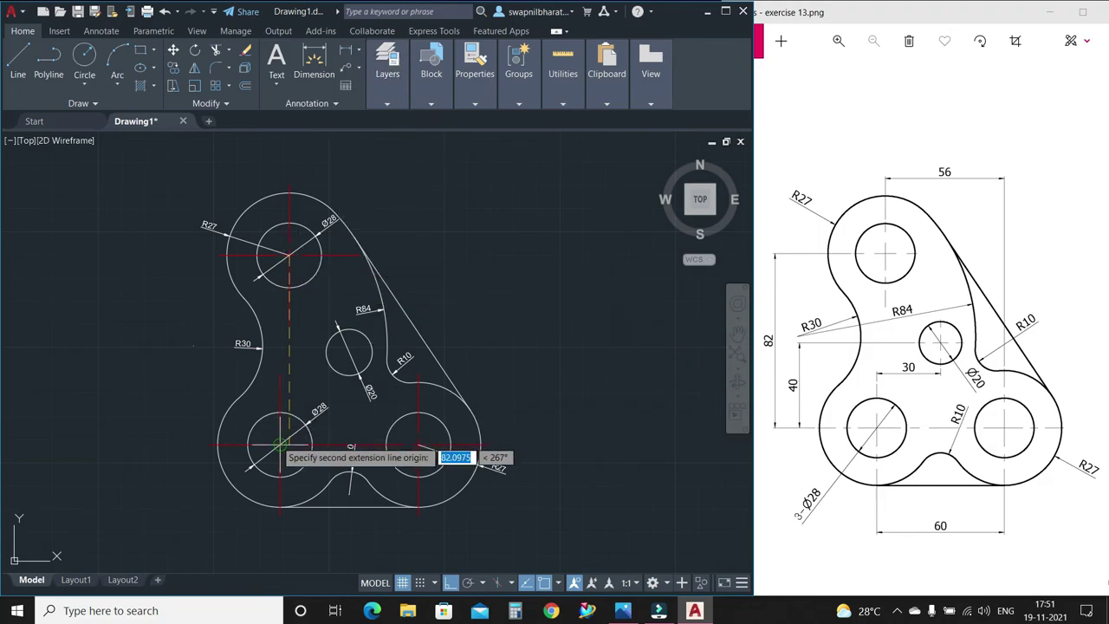
left_click(279, 445)
left_click(164, 338)
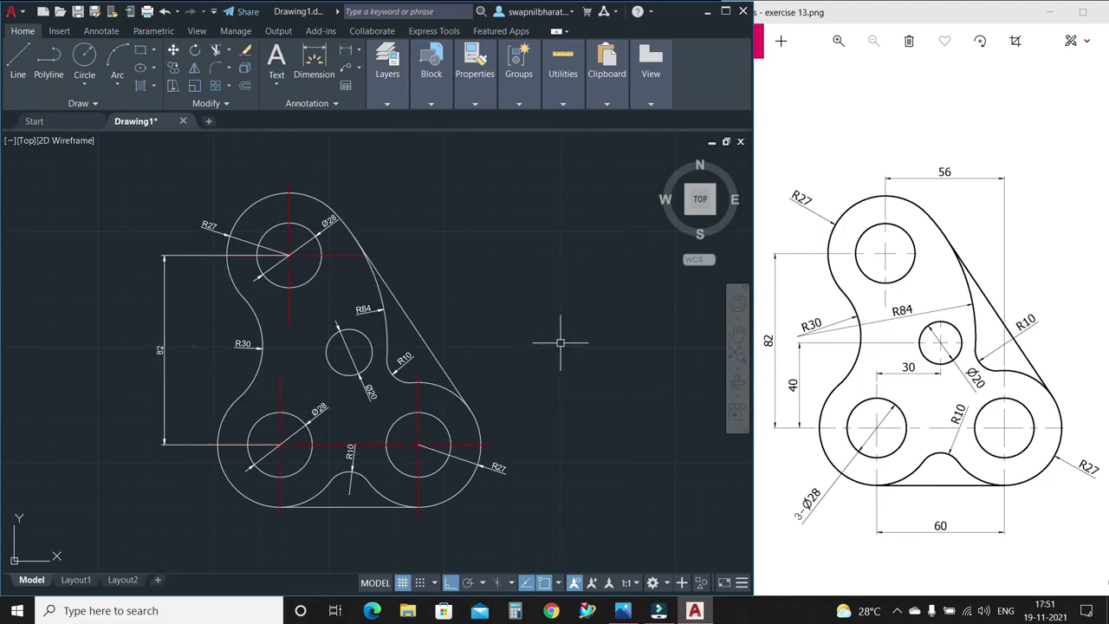
key("Return")
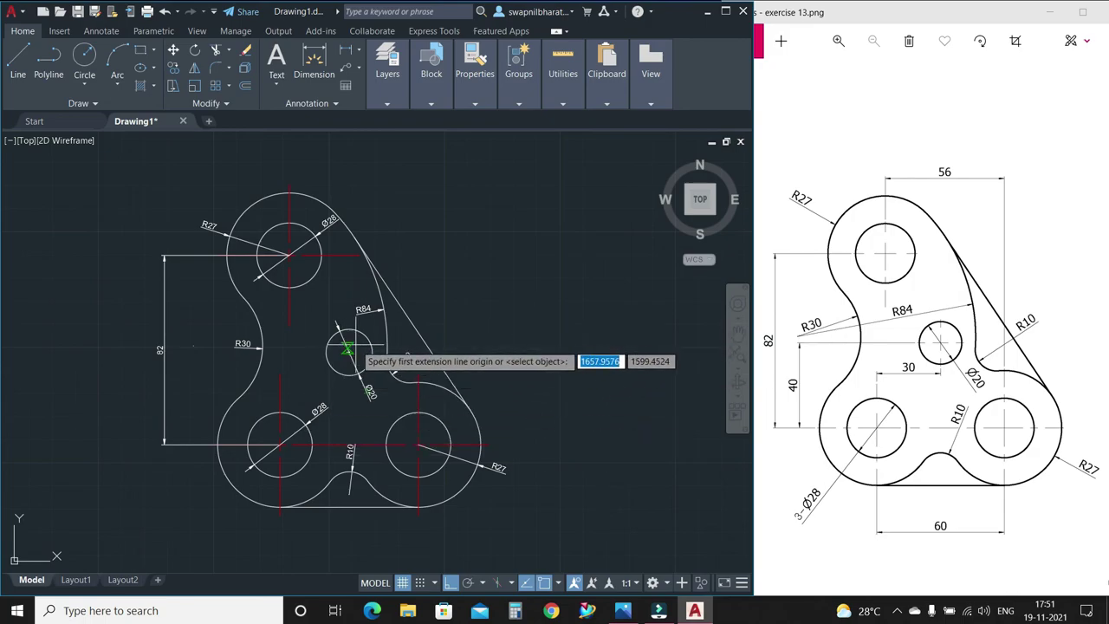
left_click(348, 351)
left_click(279, 445)
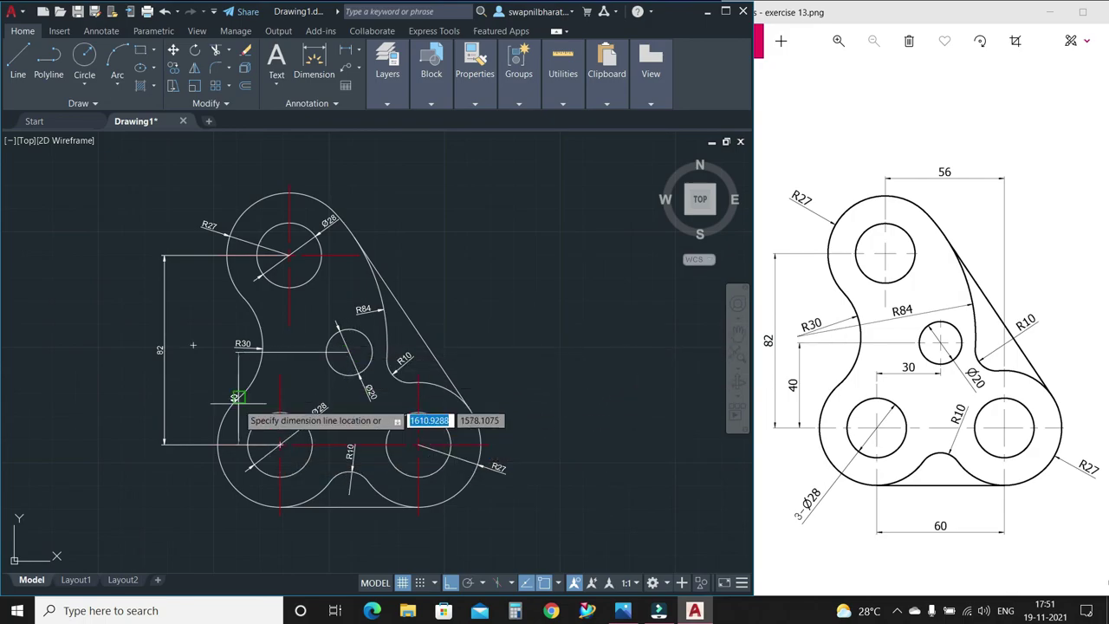
left_click(199, 388)
- Add horizontal linear dimensions 60 below and 56 above the part between circle centres
key("Return")
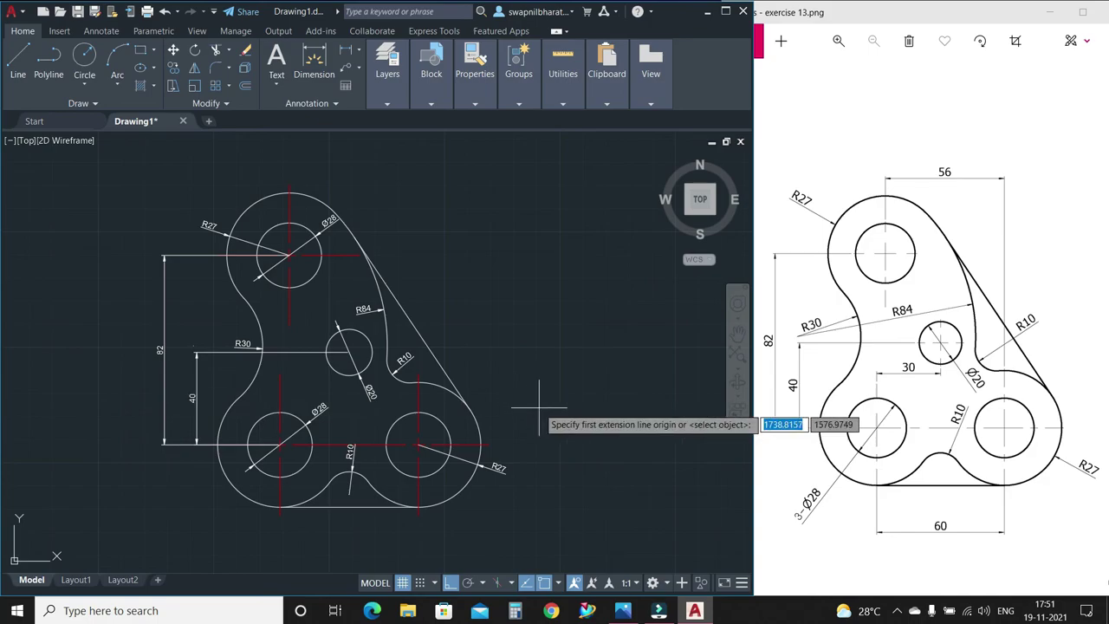
left_click(279, 445)
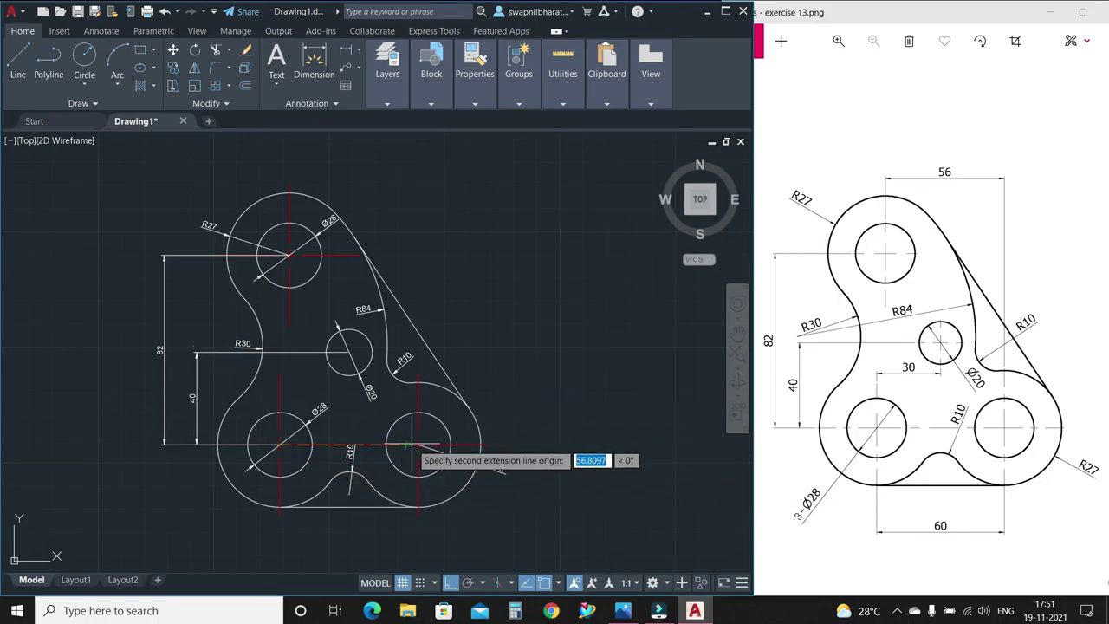
left_click(418, 445)
left_click(373, 539)
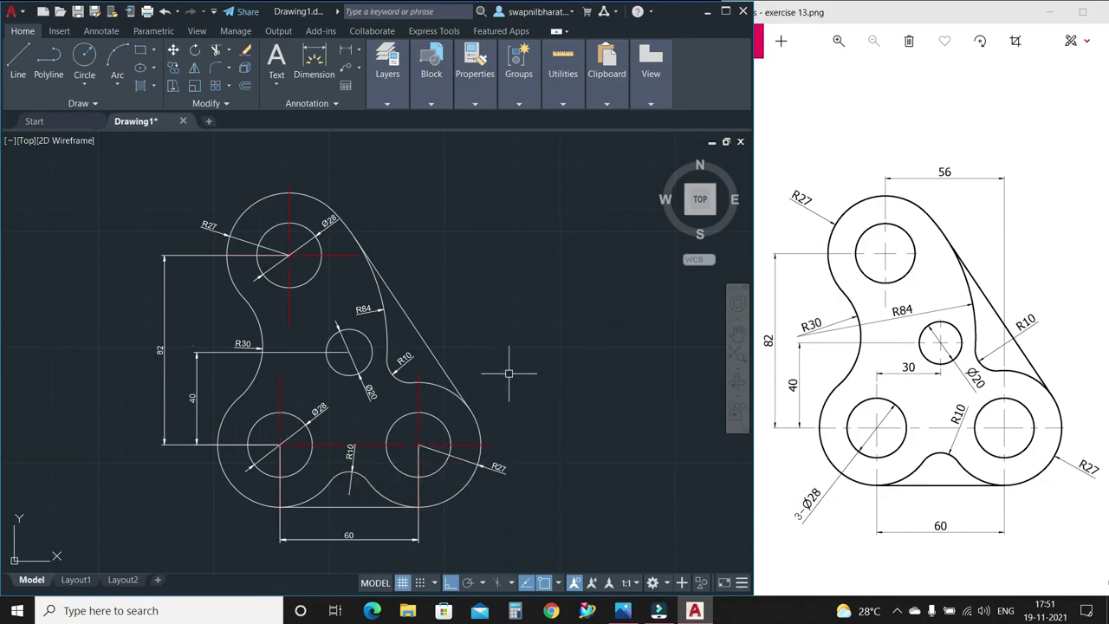
key("Return")
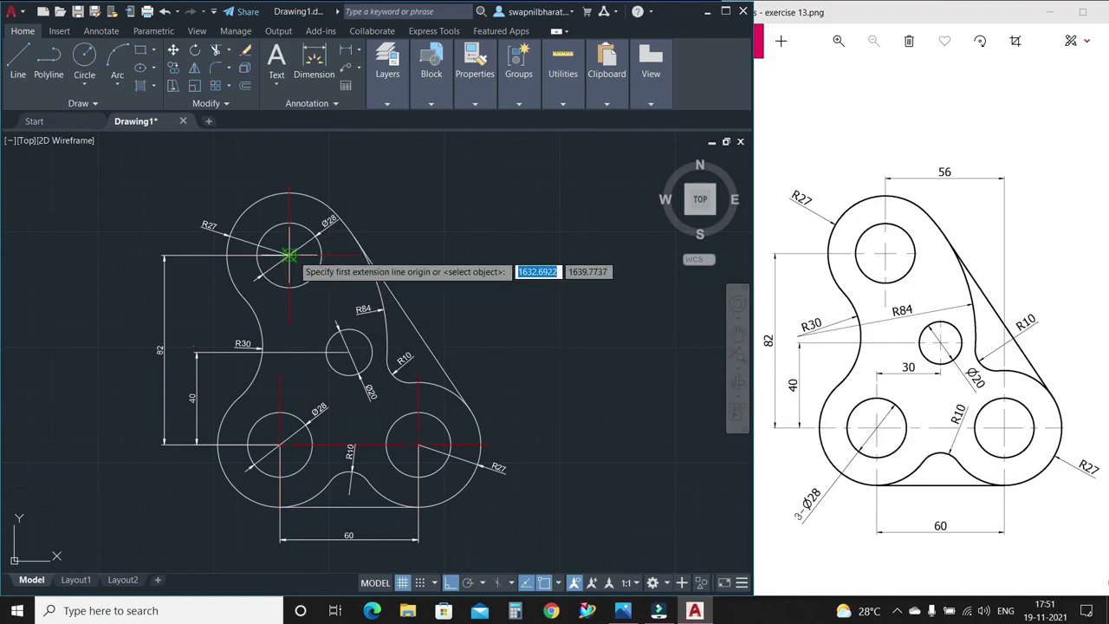
left_click(289, 254)
left_click(418, 445)
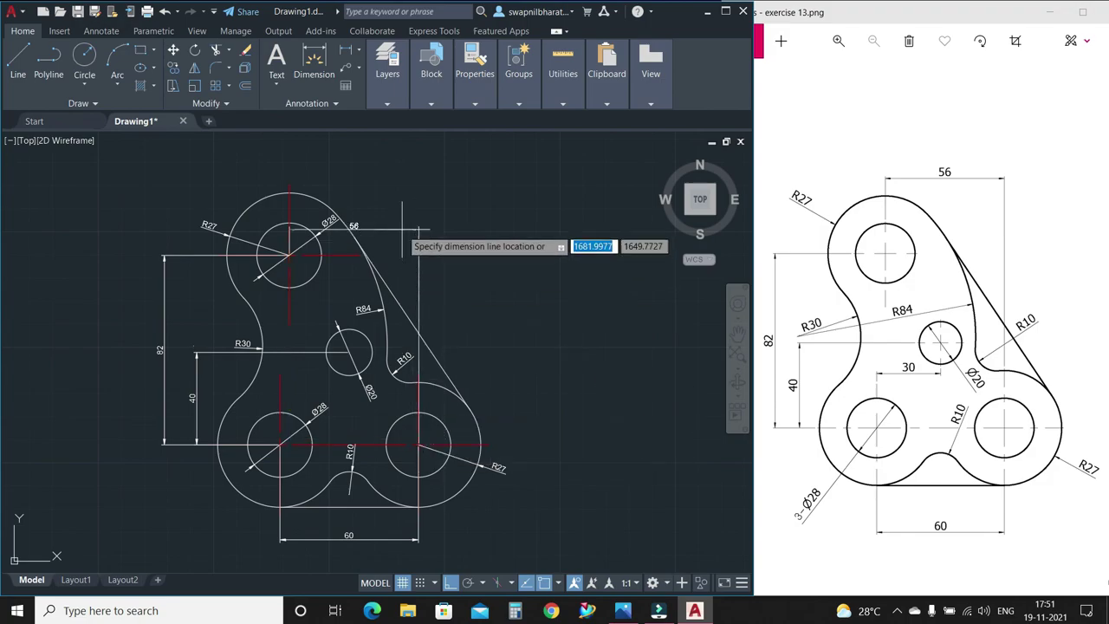
left_click(367, 173)
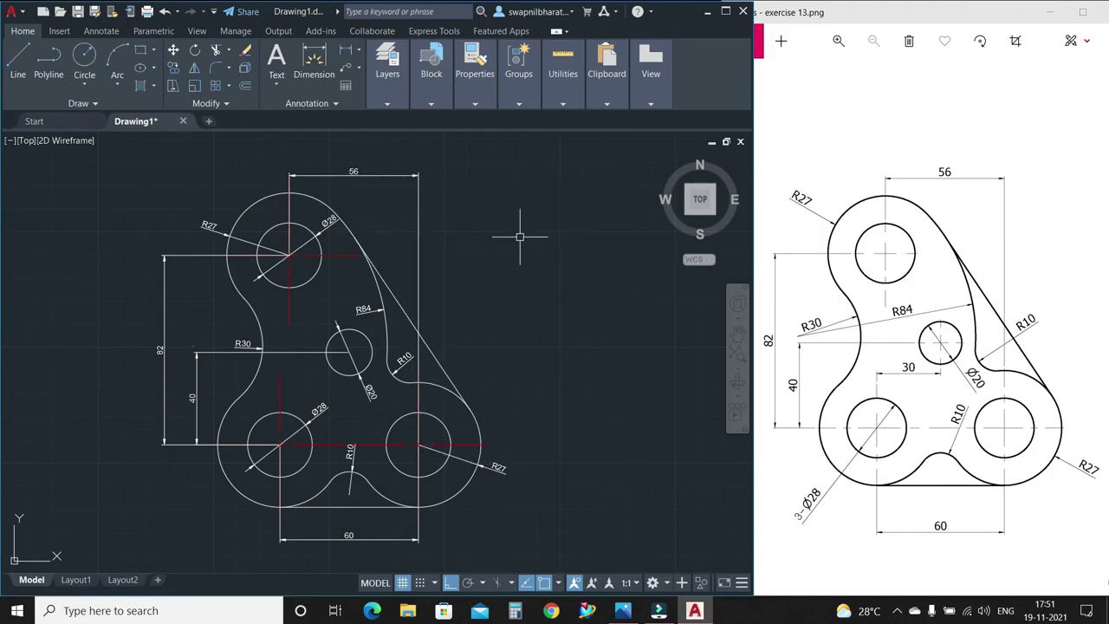